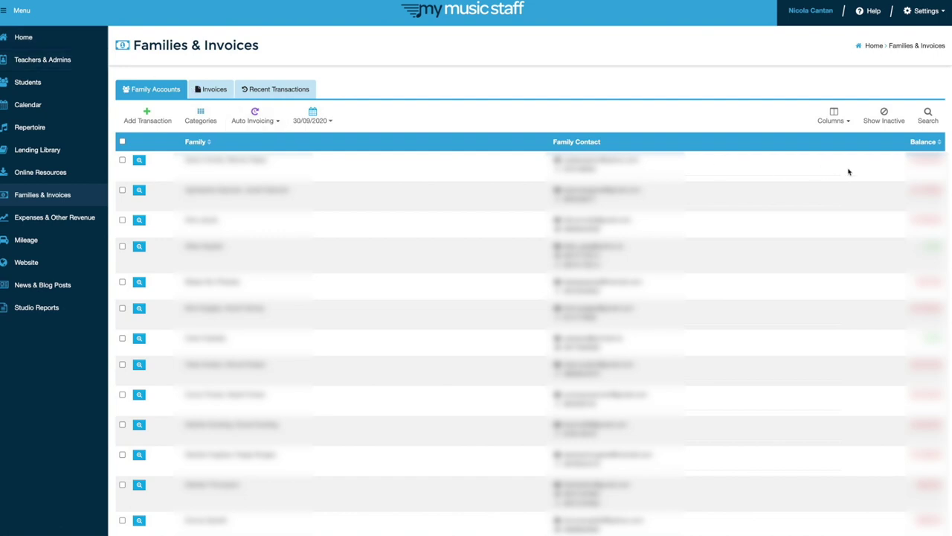
# Select every family account on the families and invoices page and start Set Up Auto Invoicing
pyautogui.click(55, 203)
pyautogui.click(123, 142)
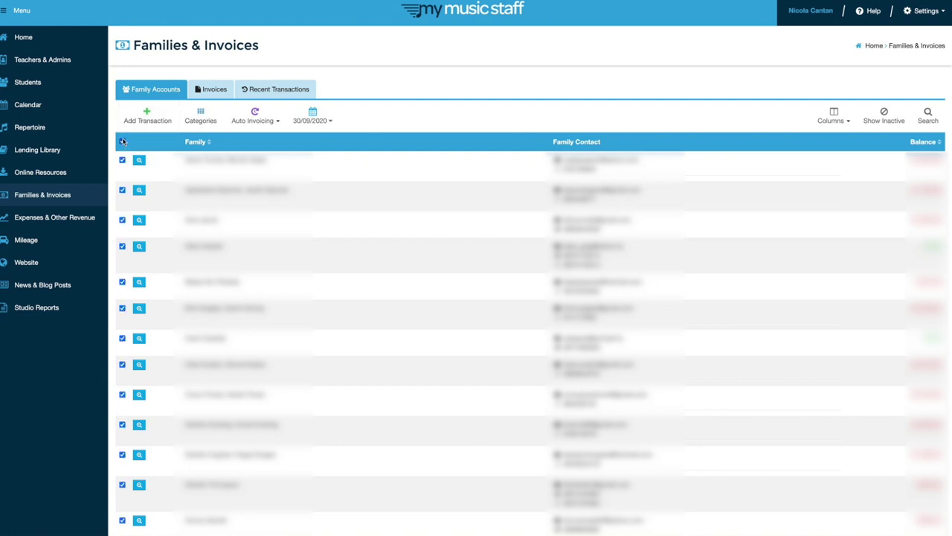
pyautogui.click(253, 117)
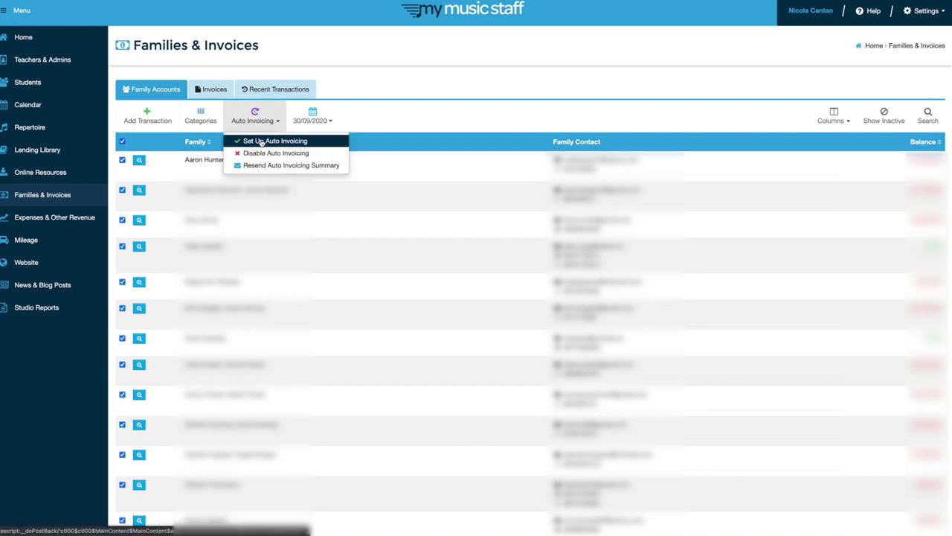
pyautogui.click(261, 141)
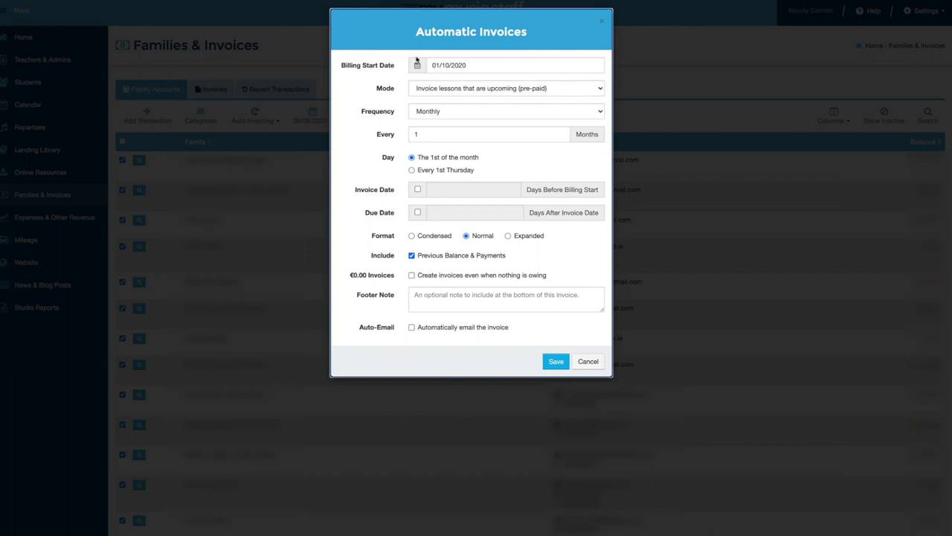
pyautogui.click(495, 92)
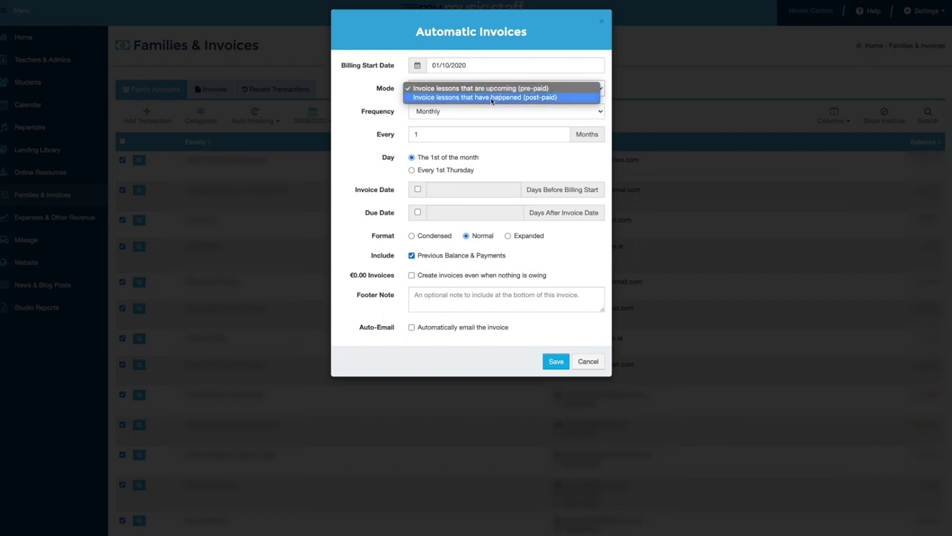
pyautogui.click(489, 97)
pyautogui.click(506, 89)
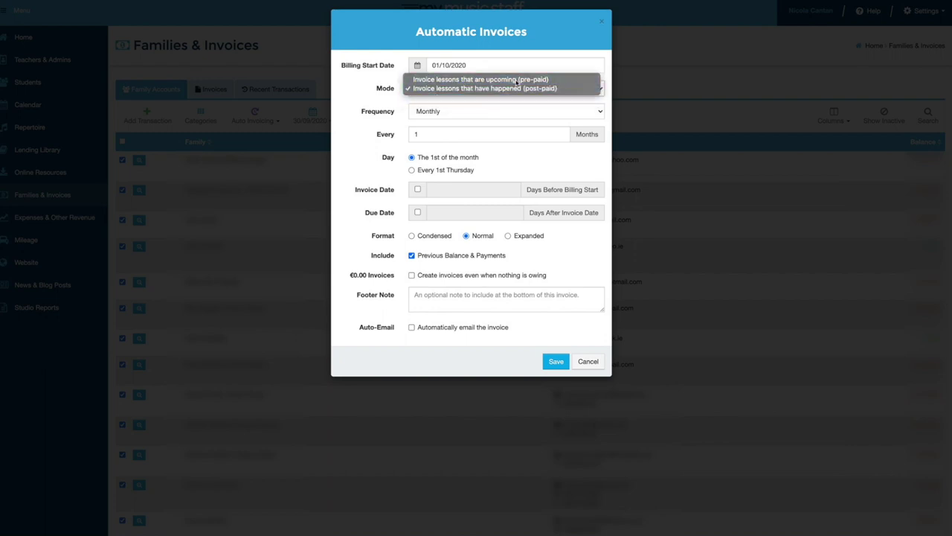
pyautogui.click(521, 78)
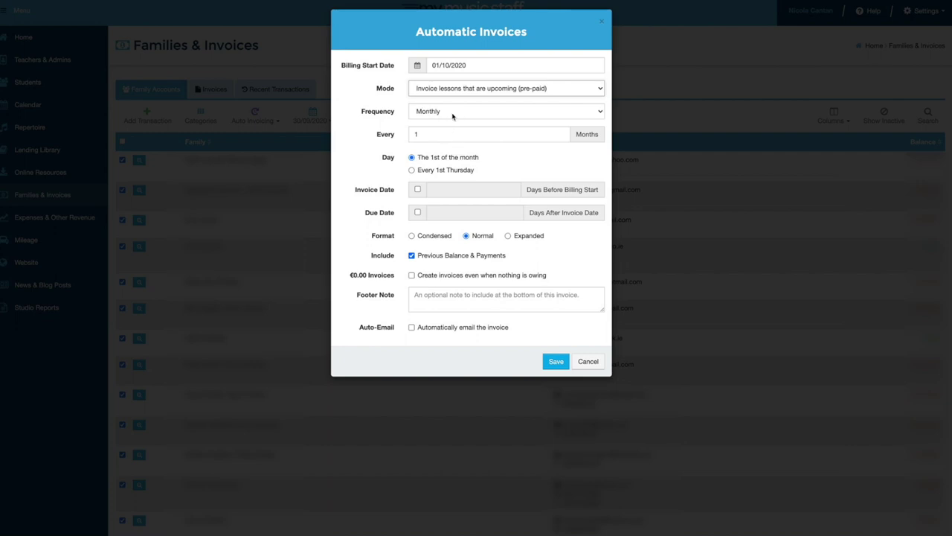
pyautogui.click(506, 110)
pyautogui.click(530, 167)
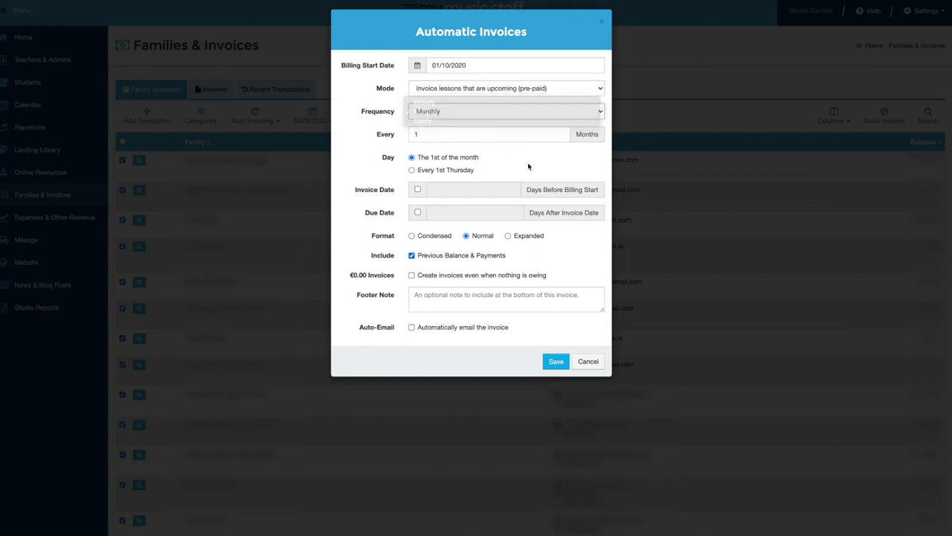
pyautogui.moveTo(437, 134); pyautogui.dragTo(402, 135)
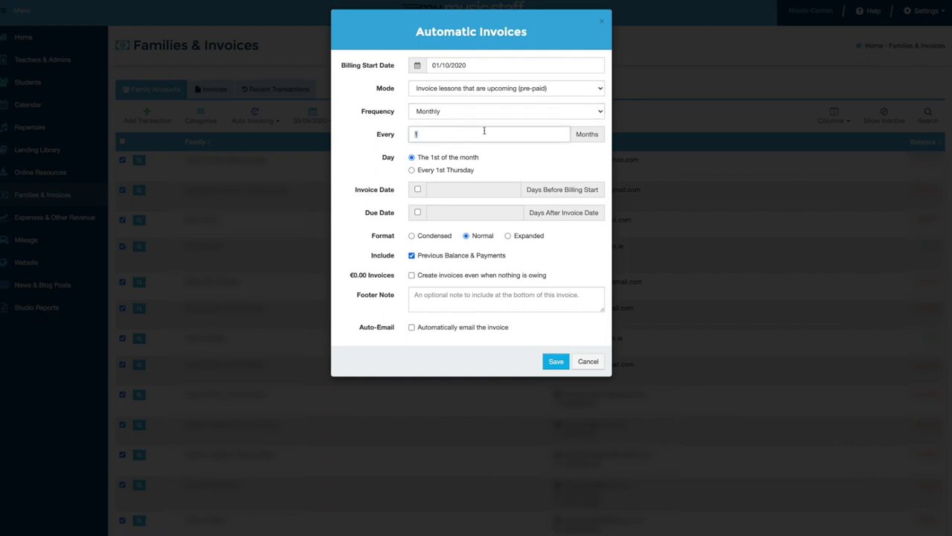
pyautogui.write('5')
pyautogui.press('BackSpace')
pyautogui.write('1')
pyautogui.click(548, 158)
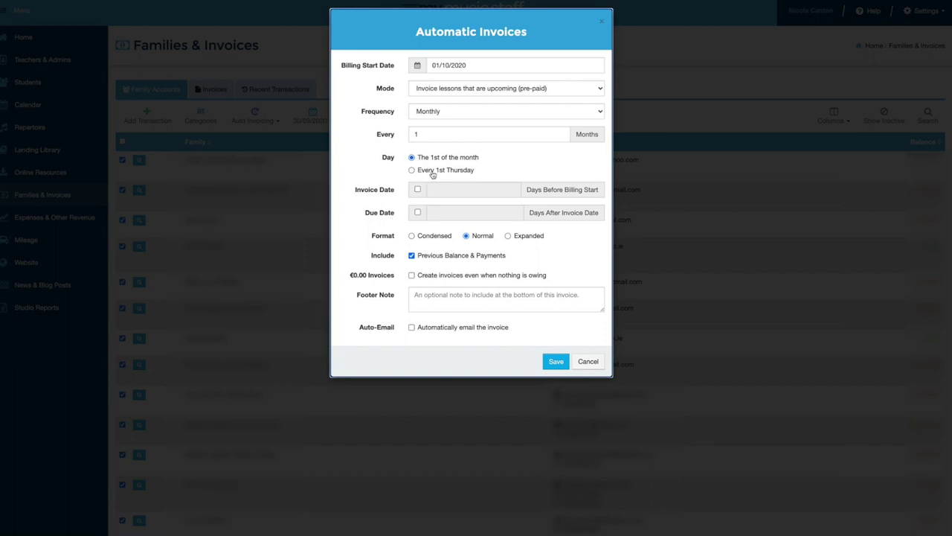
pyautogui.click(433, 173)
# Keep billing on the 1st, issue invoices 7 days early, due after 3 days, auto-emailed, and save
pyautogui.click(447, 159)
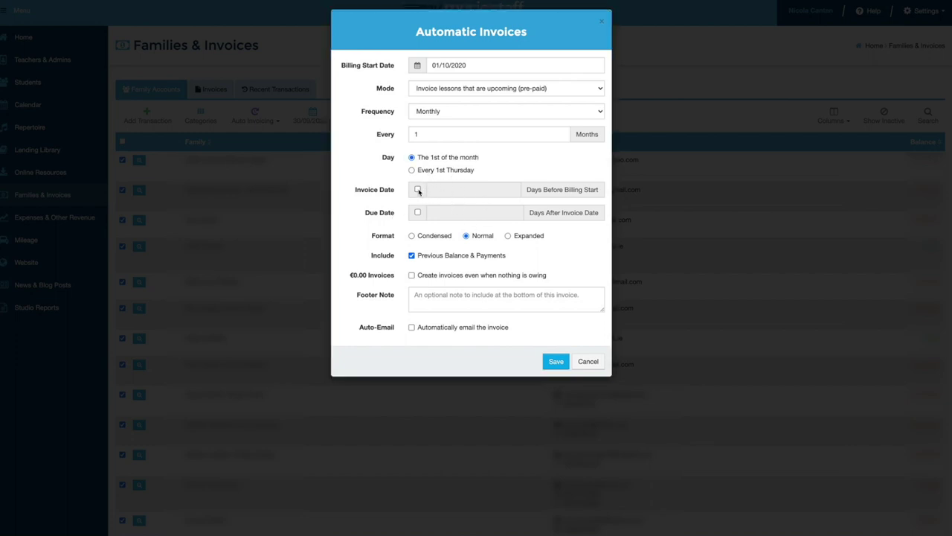
pyautogui.click(418, 191)
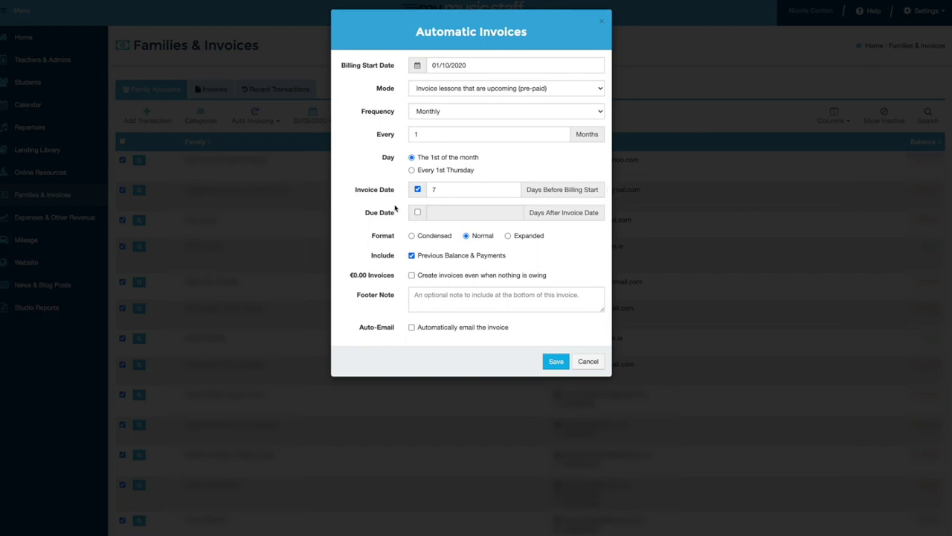
pyautogui.click(418, 213)
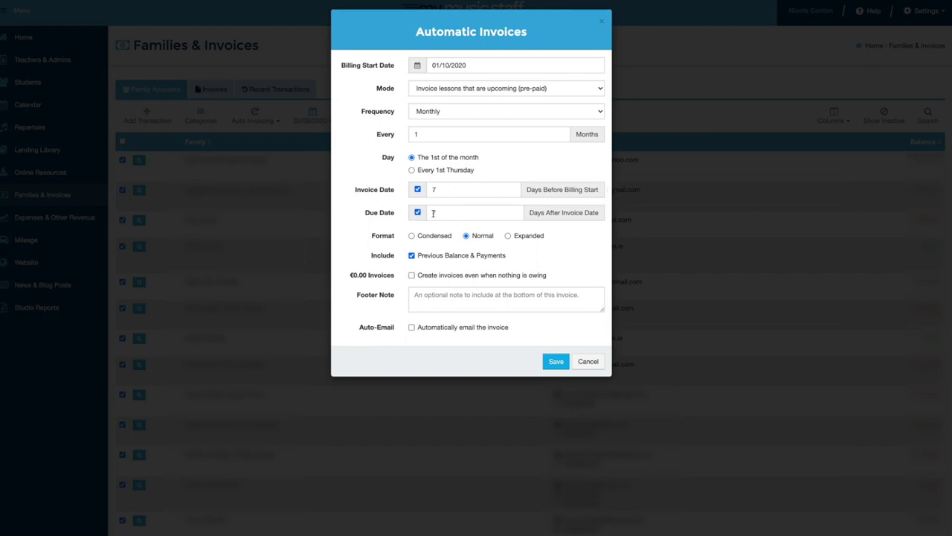
pyautogui.doubleClick(444, 213)
pyautogui.write('3')
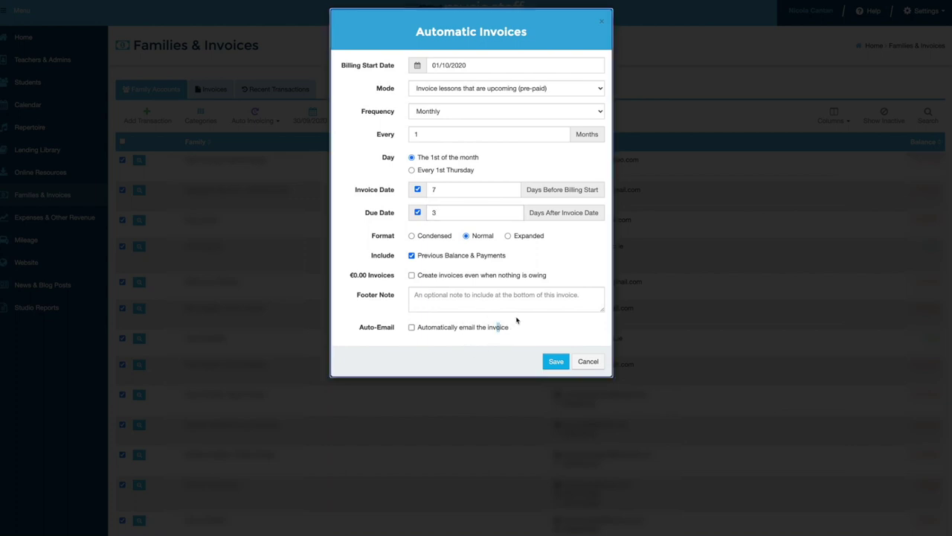
pyautogui.click(411, 327)
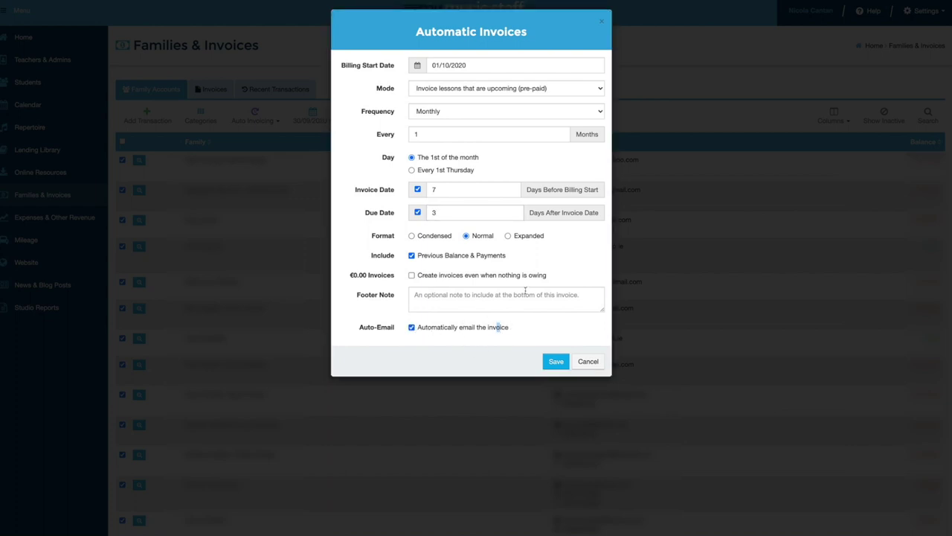
pyautogui.click(558, 362)
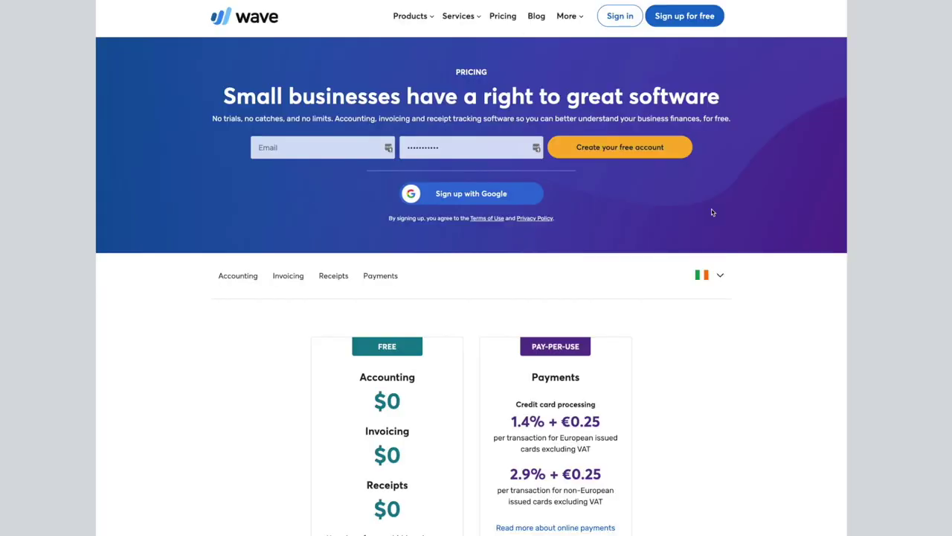
# Scroll through Wave's pricing page to view the free plans and card-processing fees
pyautogui.scroll(-3, 711, 212)
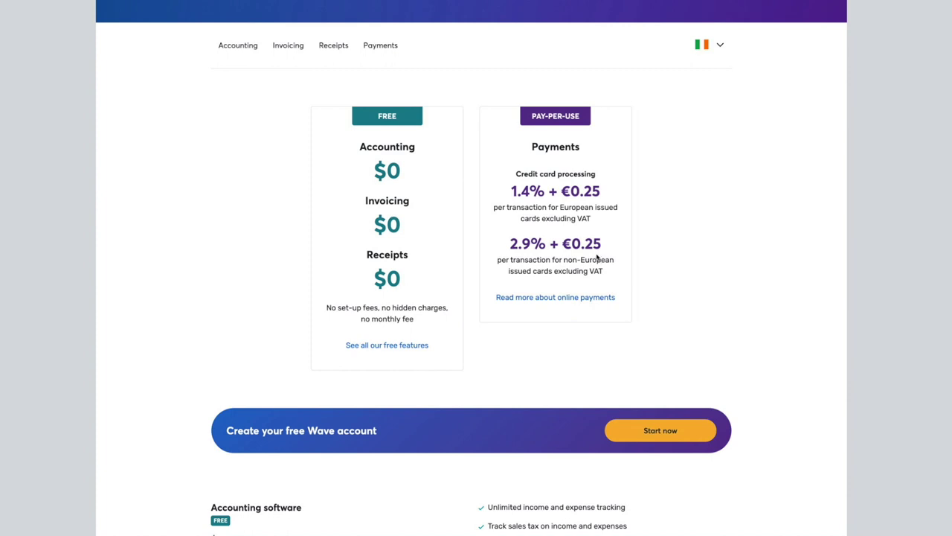
pyautogui.scroll(2, 471, 254)
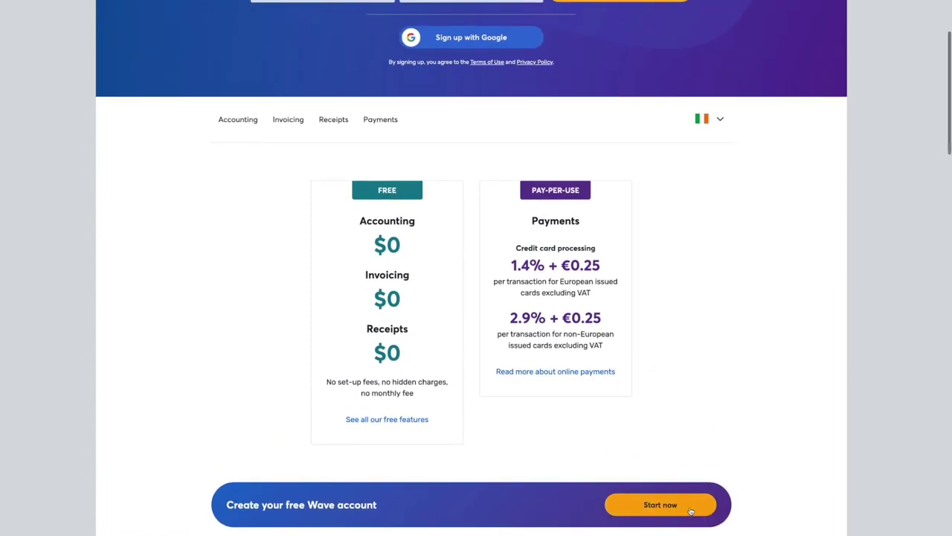
# Sign up for a free Wave account with the studio's e-mail address and a password
pyautogui.click(690, 508)
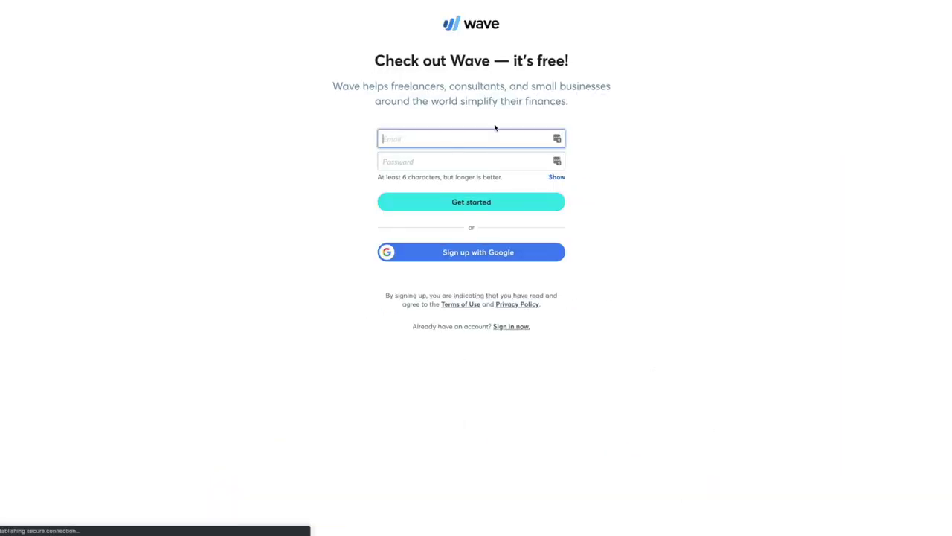
pyautogui.click(456, 141)
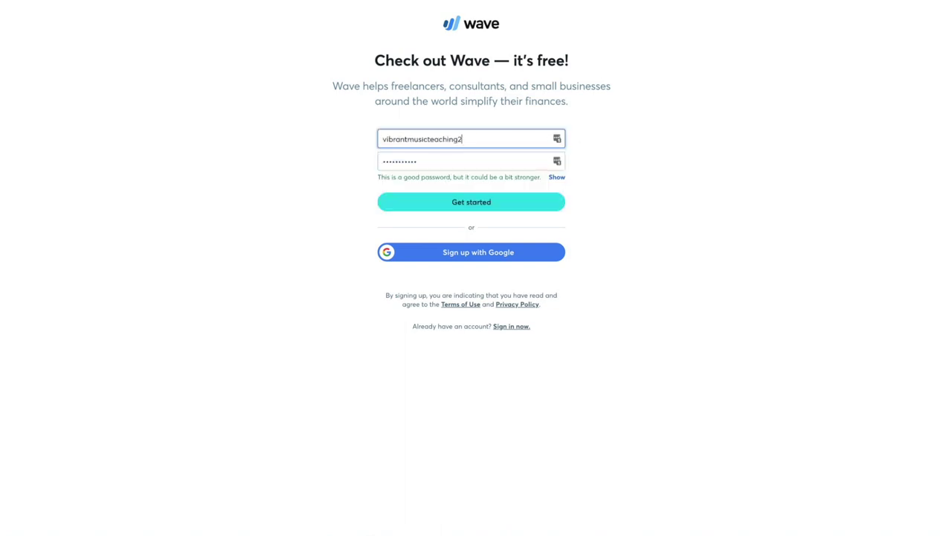
pyautogui.press('Tab')
pyautogui.click(496, 207)
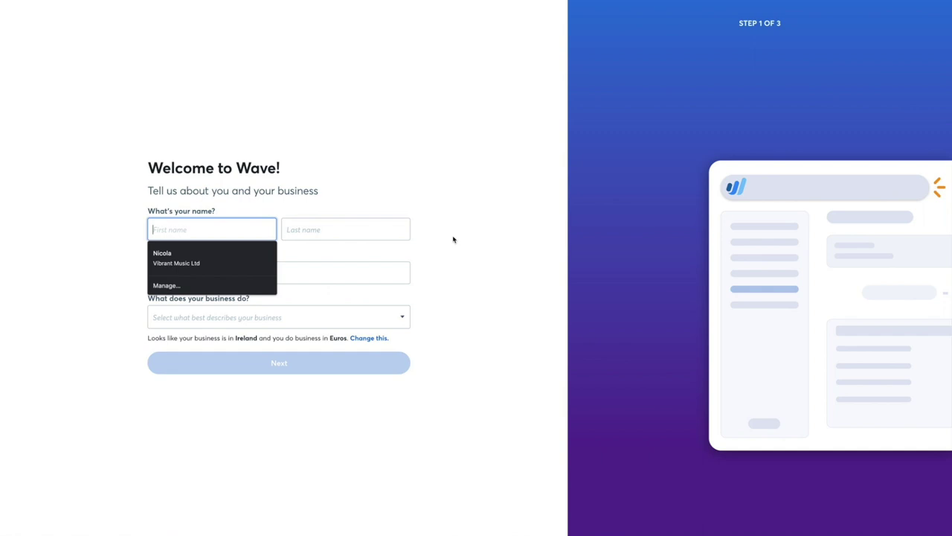
# Fill in name and business from saved details, with the business type set to providing a service
pyautogui.click(243, 256)
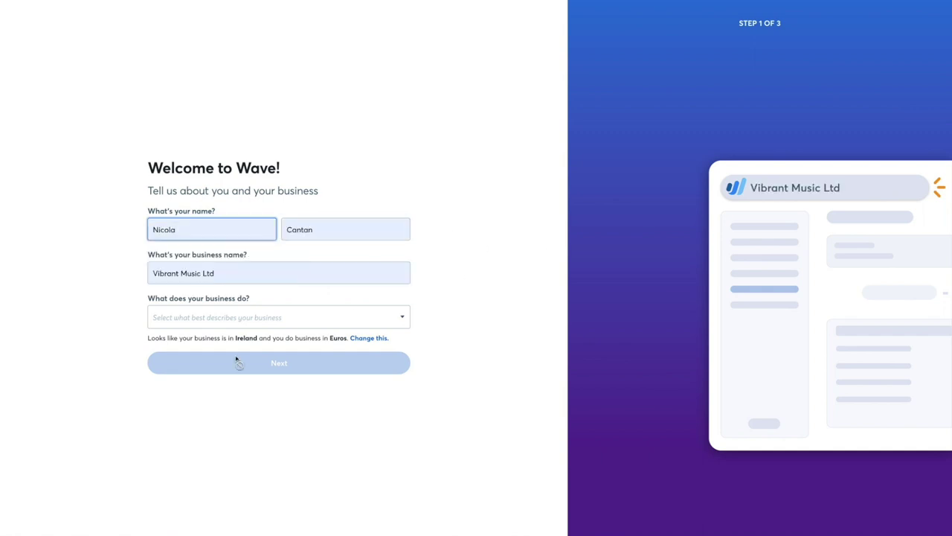
pyautogui.click(255, 311)
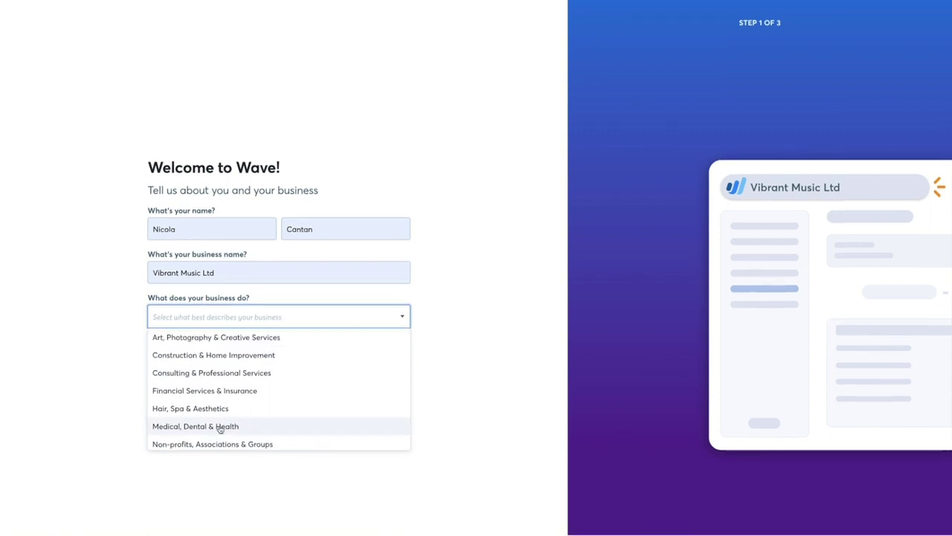
pyautogui.scroll(-2, 218, 427)
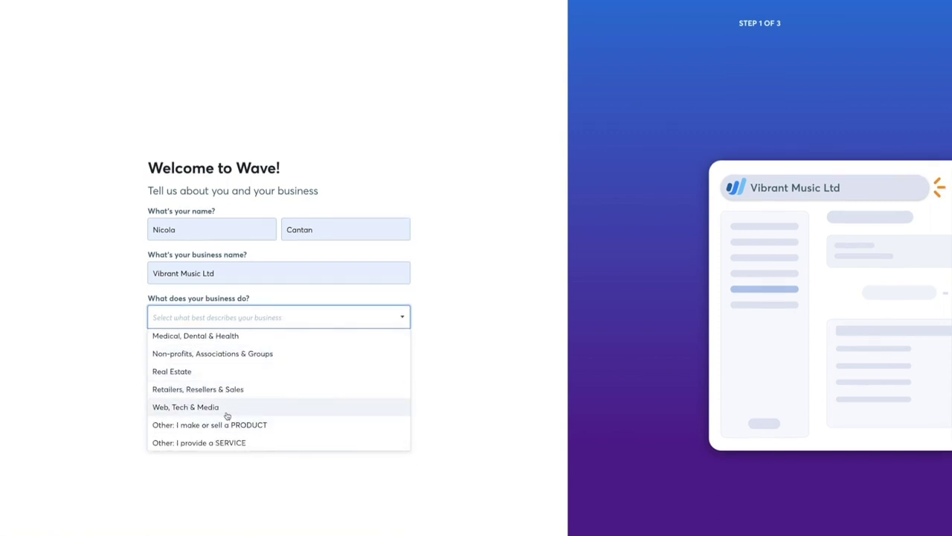
pyautogui.click(243, 444)
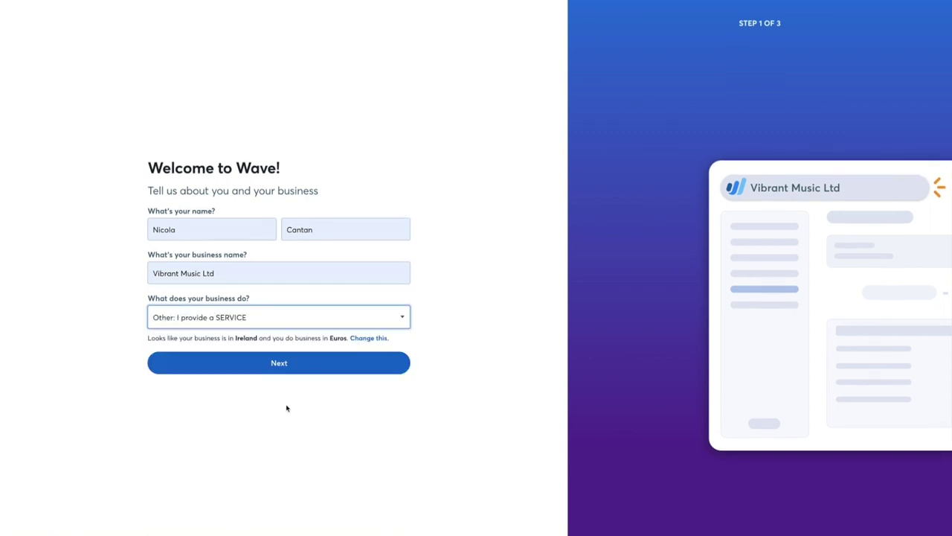
pyautogui.click(316, 368)
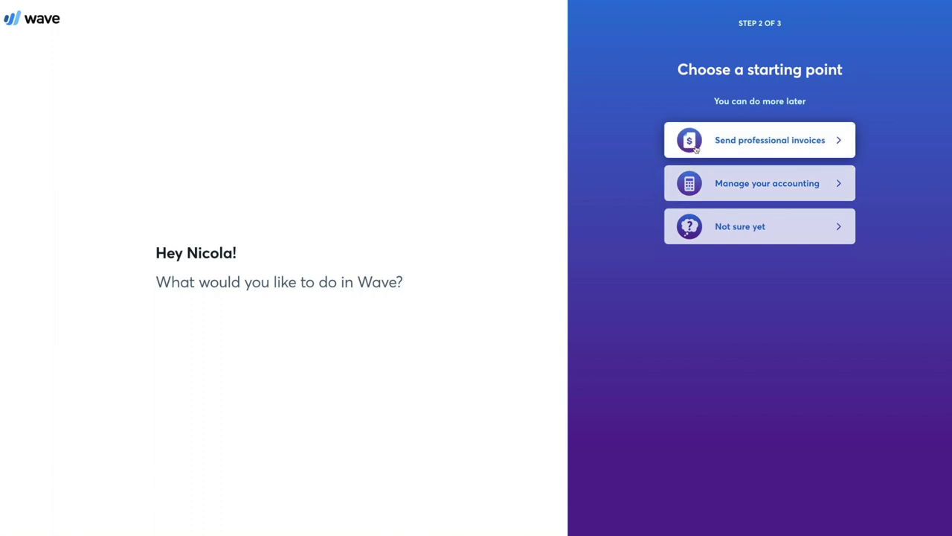
# Answer setup questions: invoicing first, 11+ customers, 10+ invoices monthly, under €1000, no online payments
pyautogui.click(739, 141)
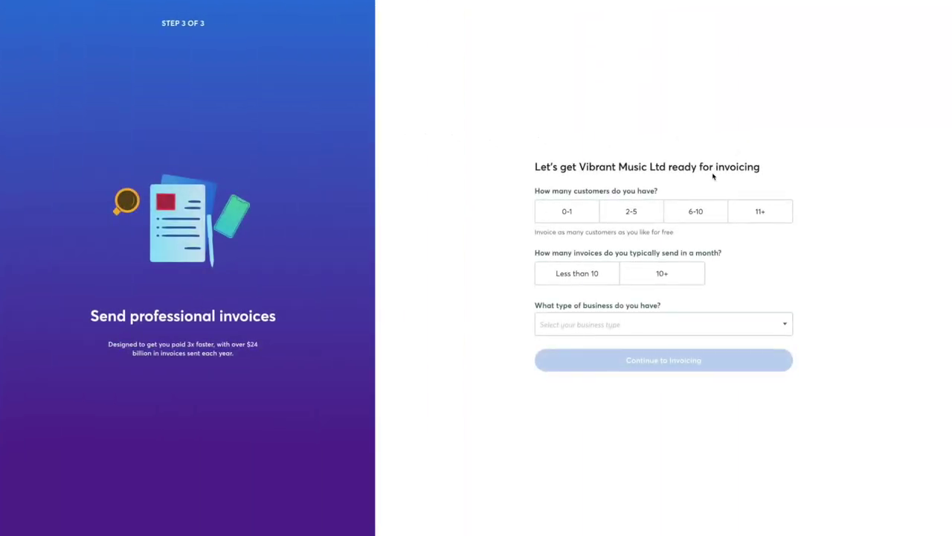
pyautogui.click(756, 211)
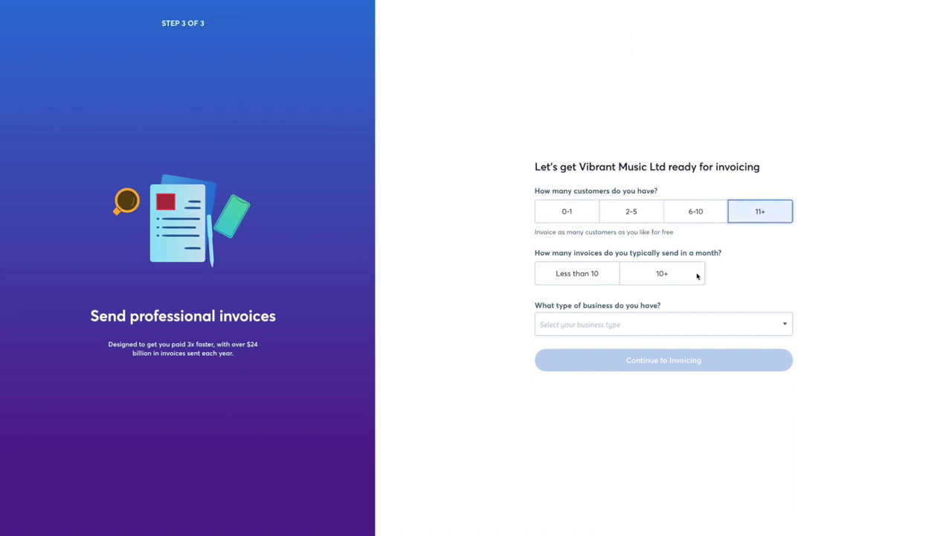
pyautogui.click(640, 274)
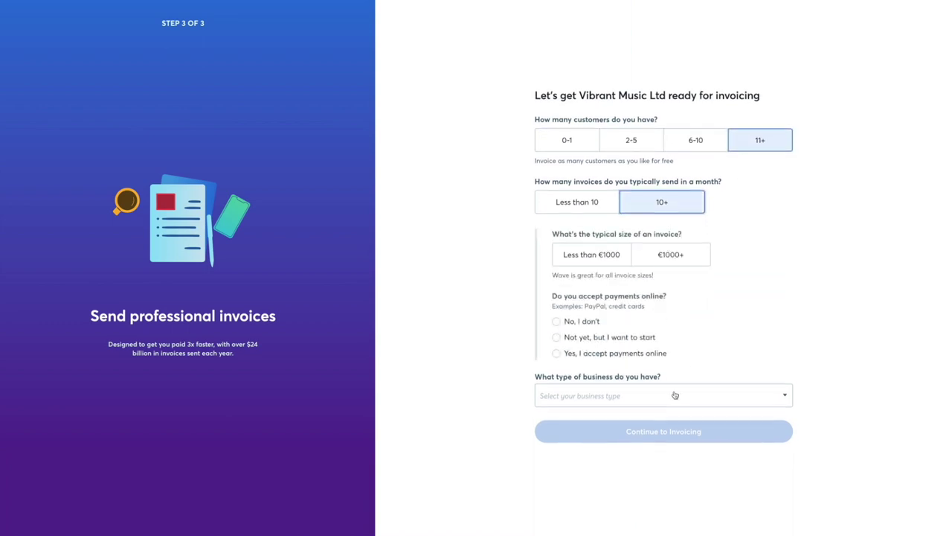
pyautogui.click(610, 256)
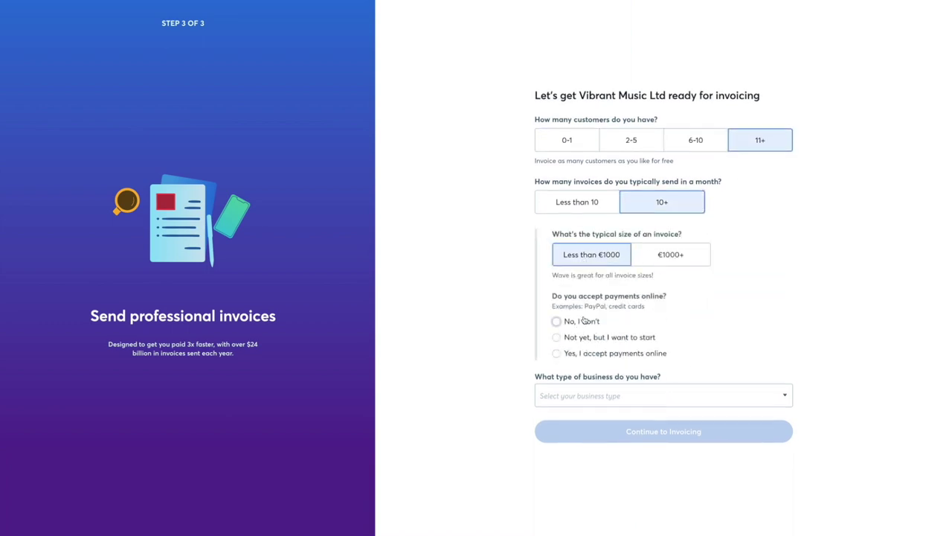
pyautogui.click(584, 320)
pyautogui.click(617, 395)
pyautogui.click(614, 417)
pyautogui.click(647, 436)
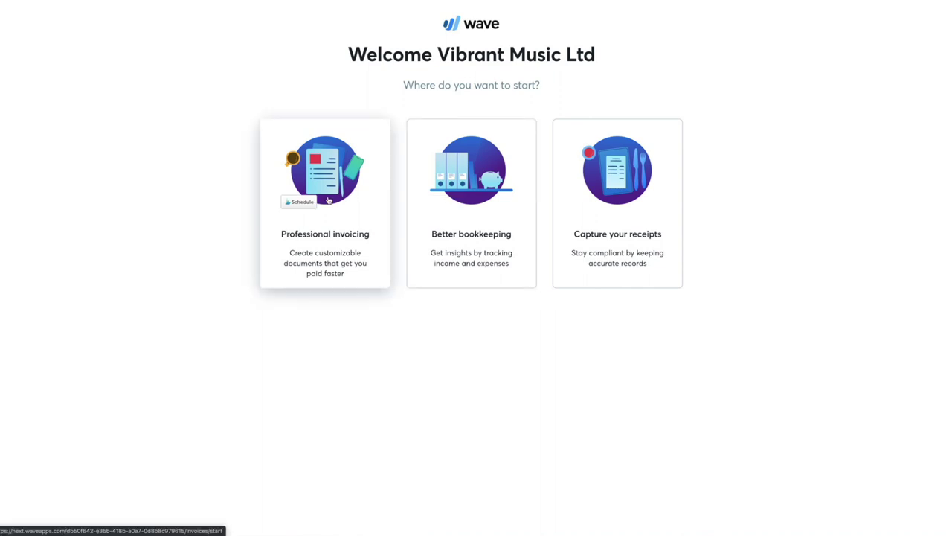
pyautogui.click(328, 200)
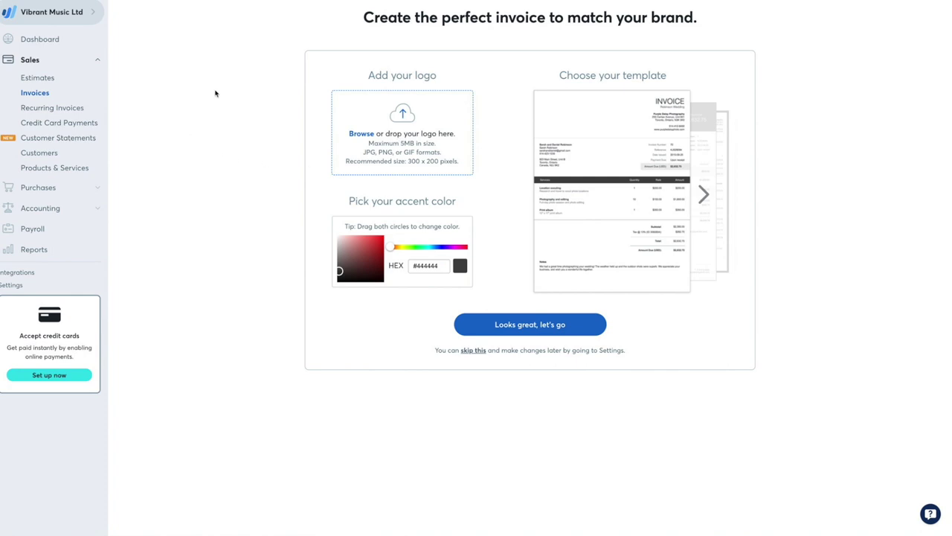
# Upload the studio logo image for invoice branding and accept the #C478B5 accent colour
pyautogui.click(397, 119)
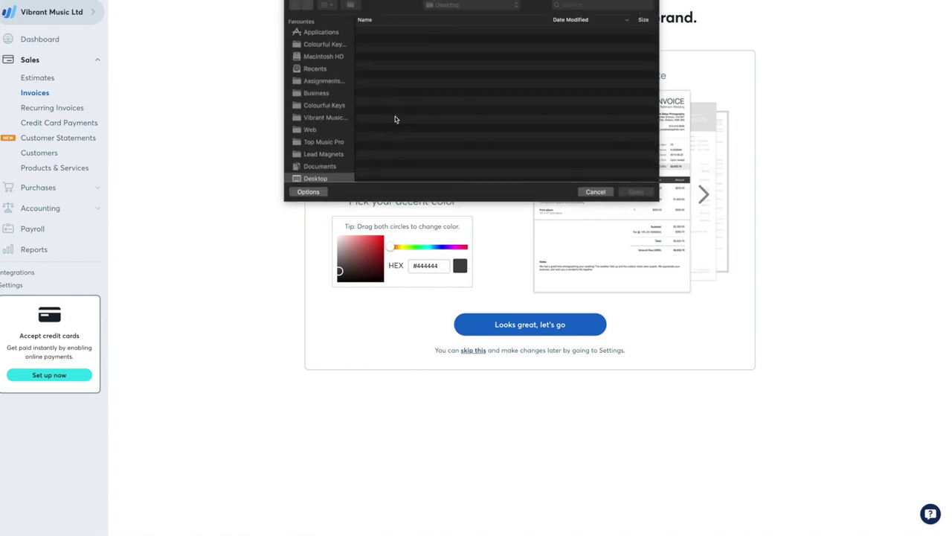
pyautogui.click(430, 129)
pyautogui.press('space')
pyautogui.press('space')
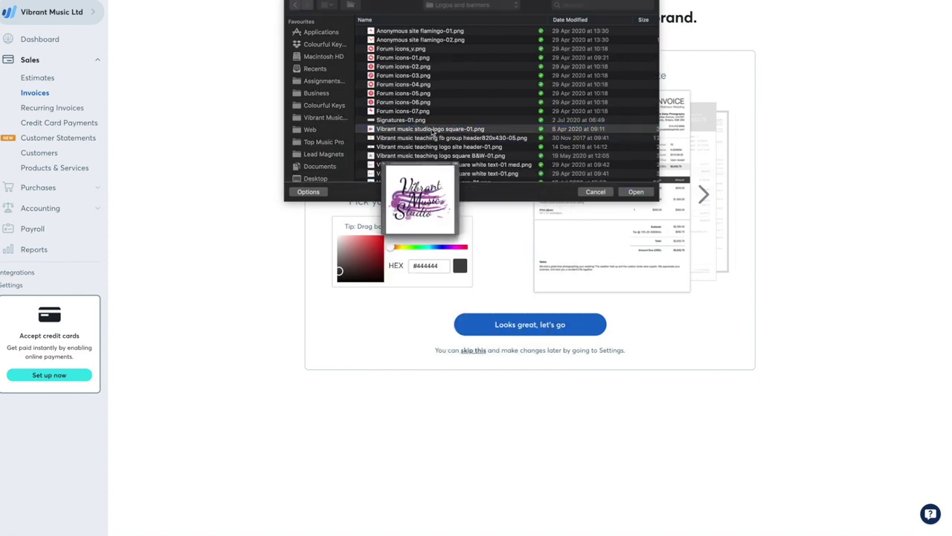
pyautogui.doubleClick(432, 130)
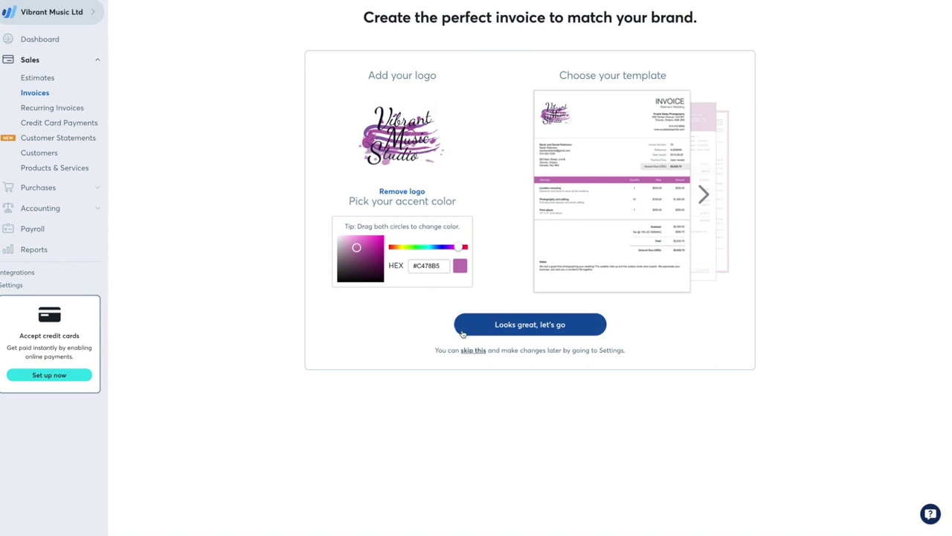
pyautogui.click(509, 330)
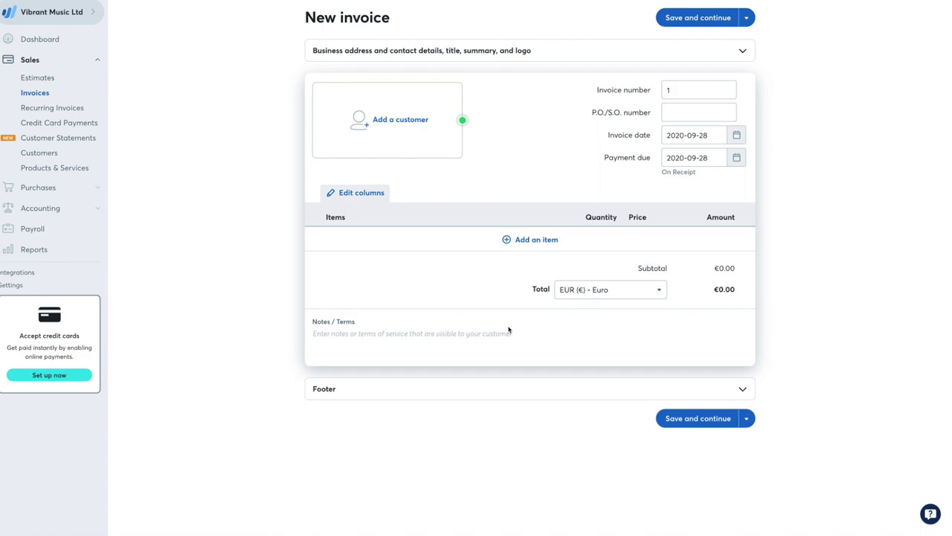
# Add a new customer to the invoice with their full name and e-mail address
pyautogui.click(636, 146)
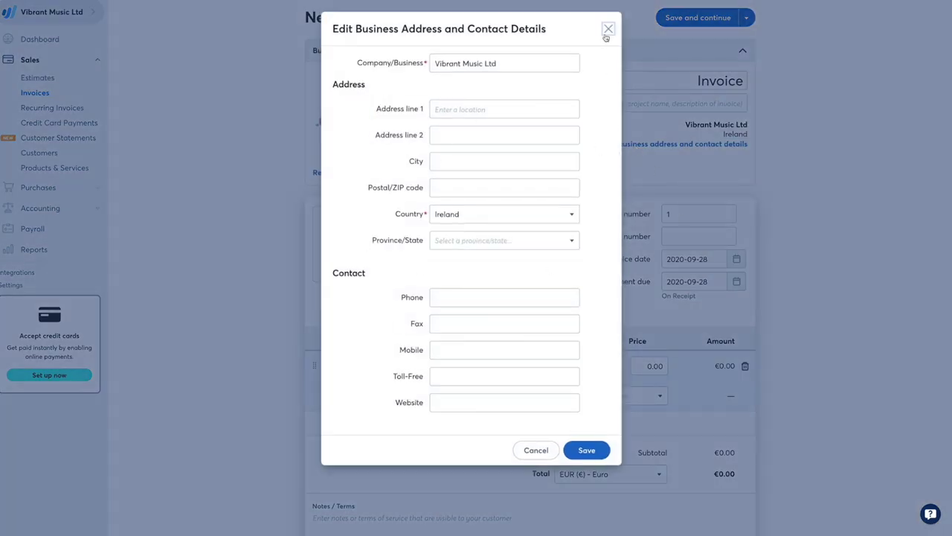
pyautogui.click(607, 30)
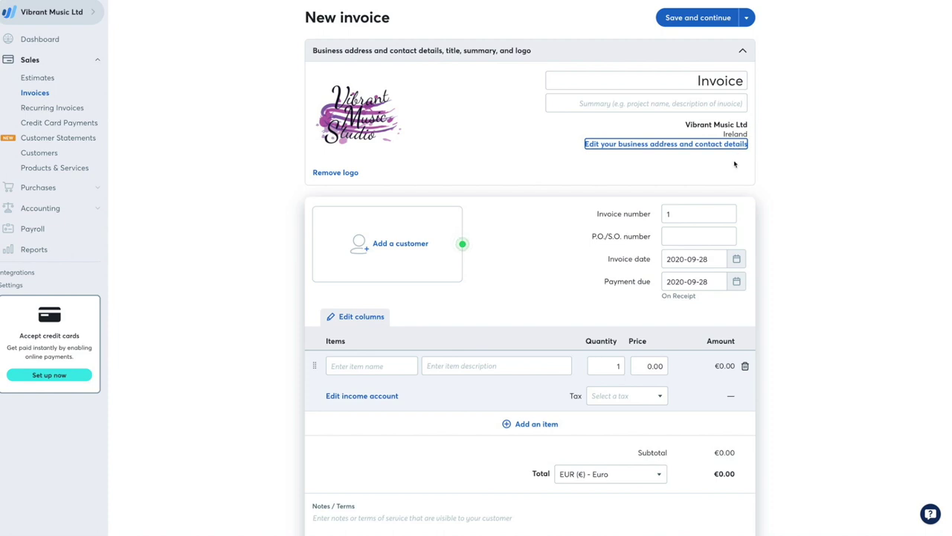
pyautogui.click(381, 257)
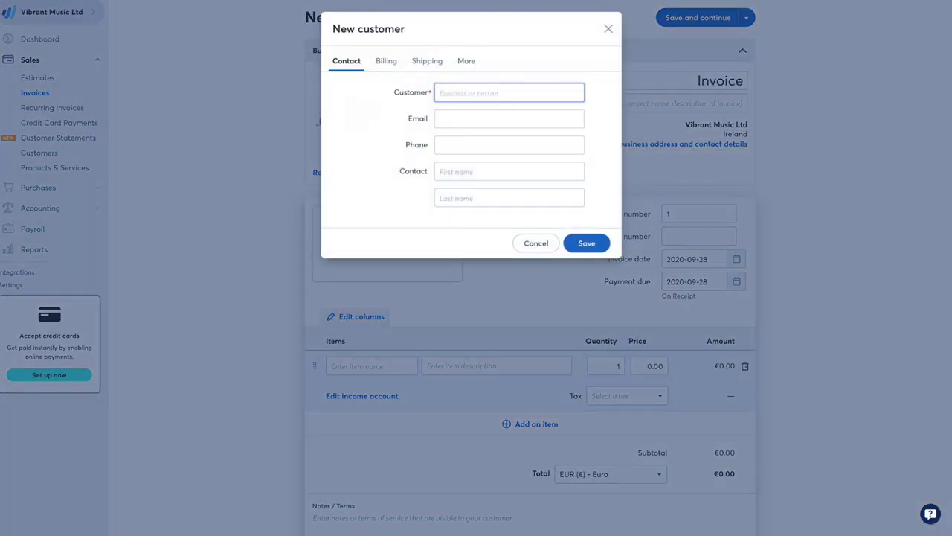
pyautogui.write('Joe Bloggs')
pyautogui.click(544, 118)
pyautogui.write('joe')
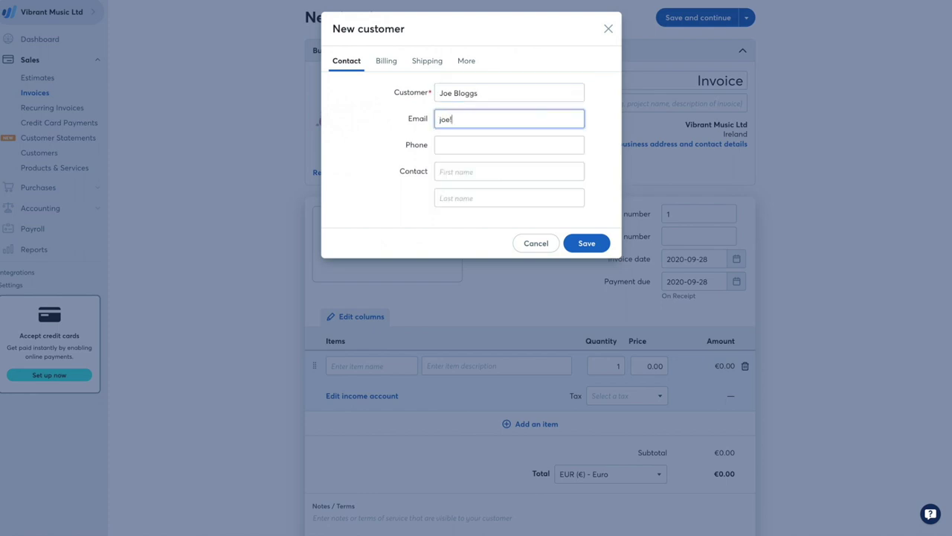
pyautogui.write('@bloggs.com')
pyautogui.click(551, 146)
pyautogui.click(579, 107)
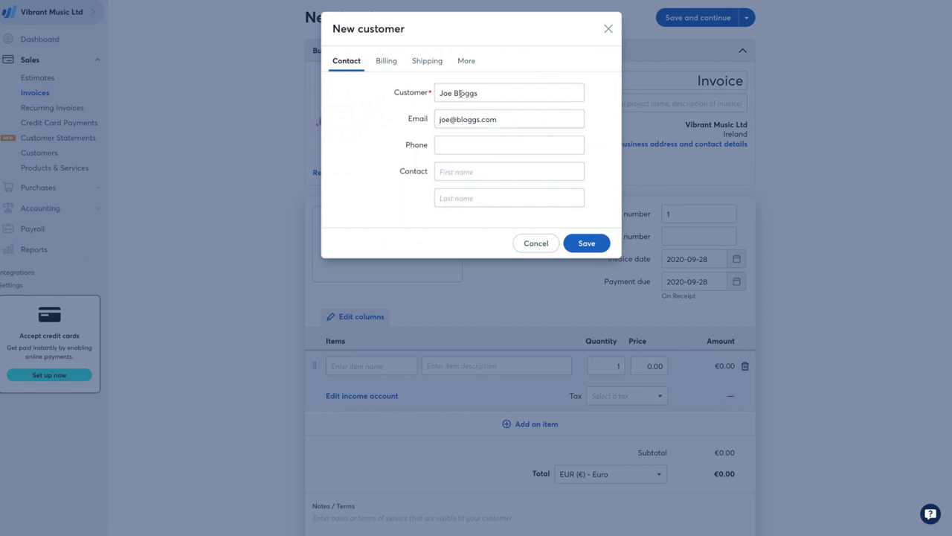
pyautogui.click(587, 243)
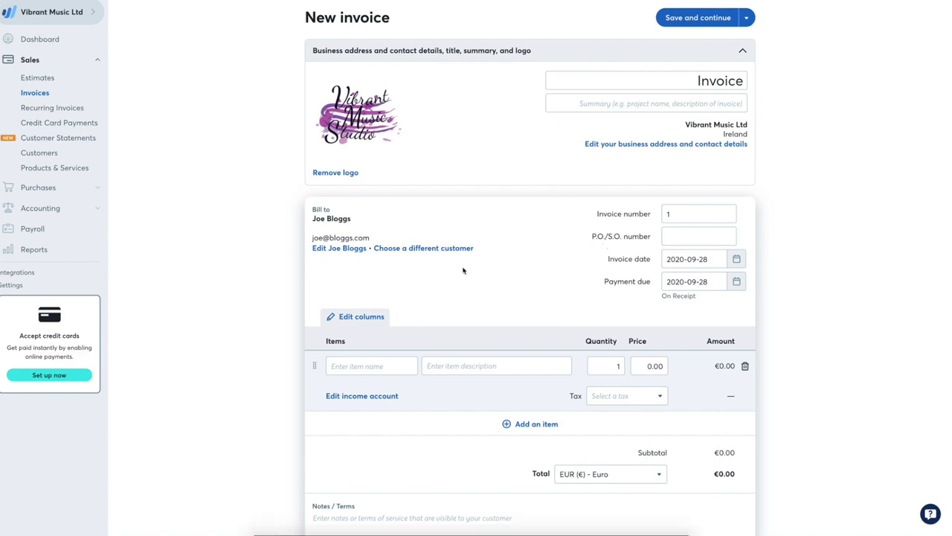
# Add a 'Piano lessons' item described 'Monthly payment' at price 100, keeping Euro currency
pyautogui.scroll(-3, 457, 173)
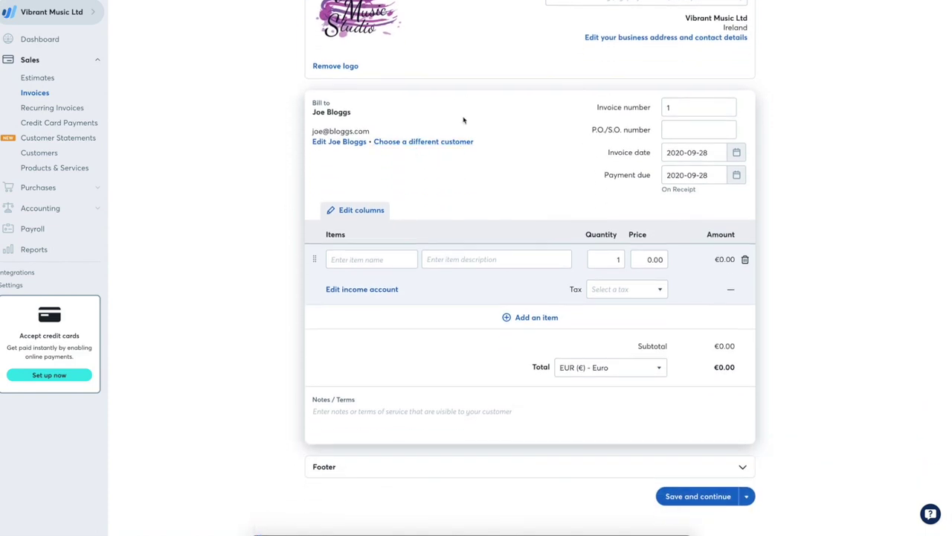
pyautogui.click(377, 261)
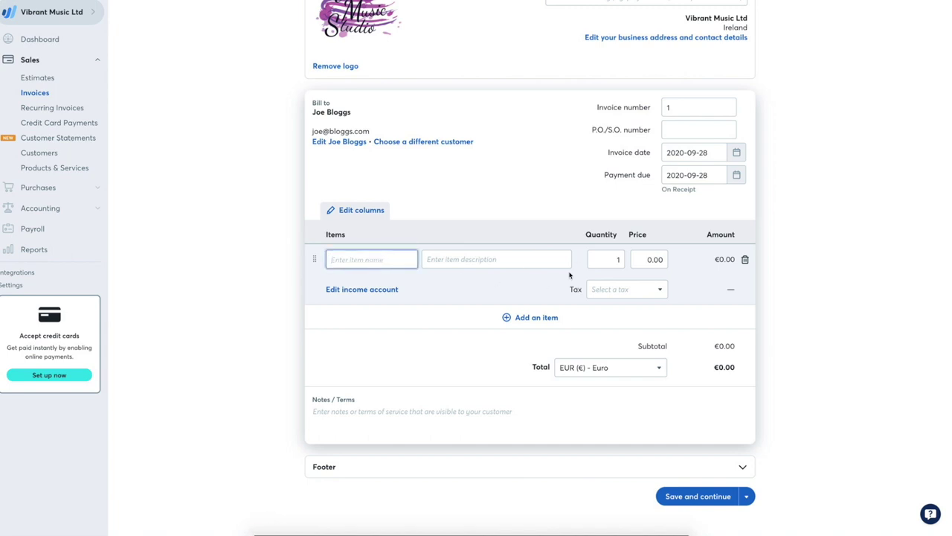
pyautogui.write('Piano lessons')
pyautogui.press('Tab')
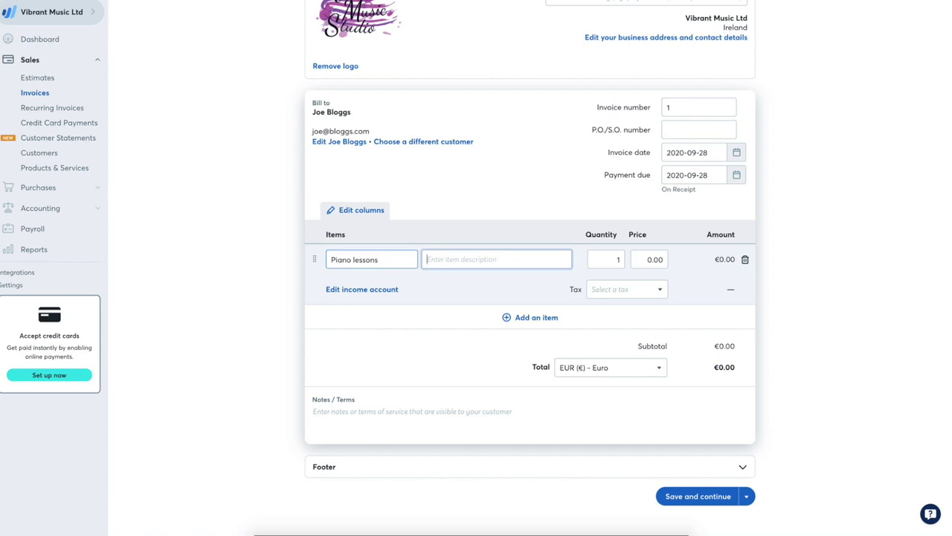
pyautogui.write('Monthly p')
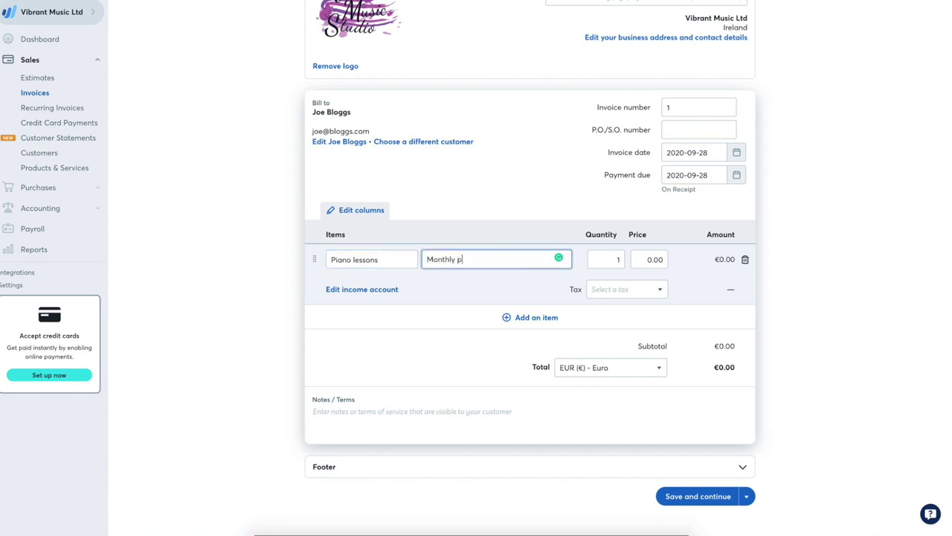
pyautogui.write('ayments')
pyautogui.click(643, 259)
pyautogui.write('100')
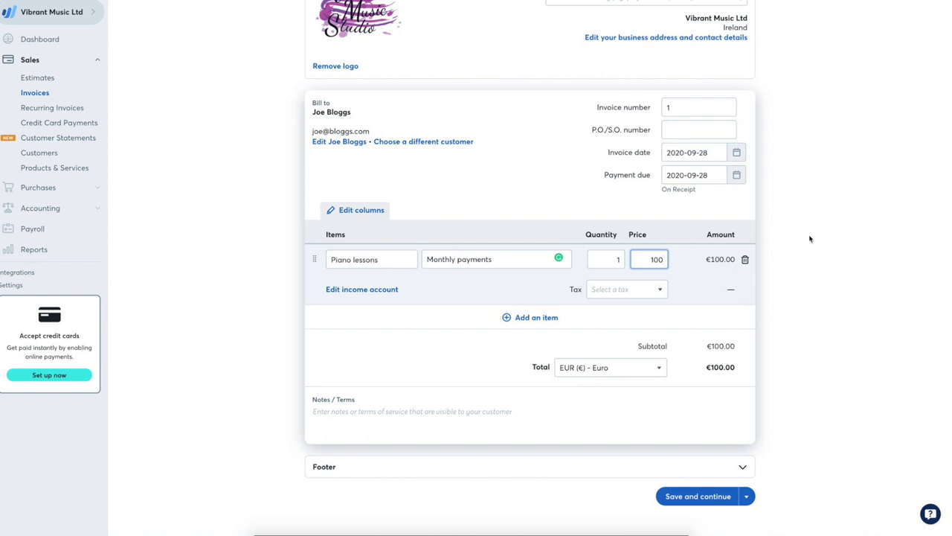
pyautogui.click(810, 238)
pyautogui.click(617, 366)
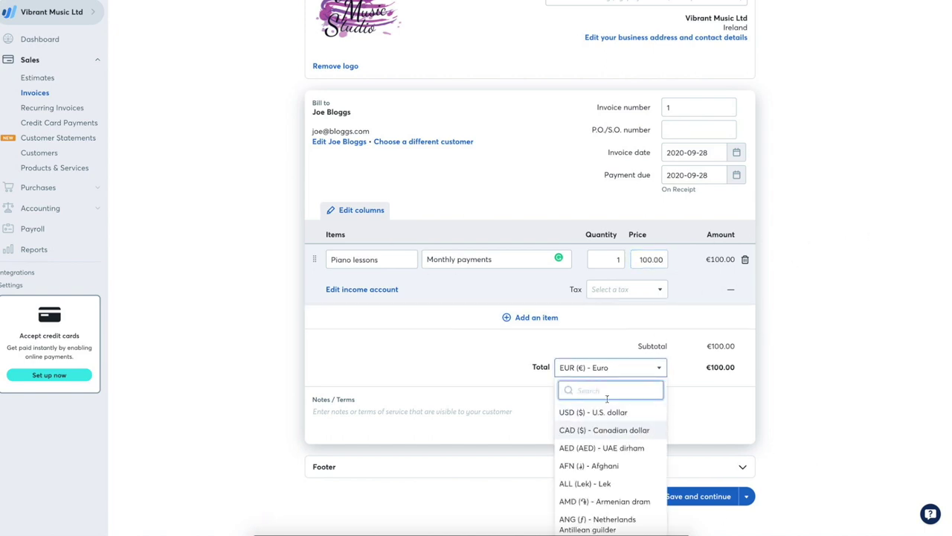
pyautogui.click(502, 412)
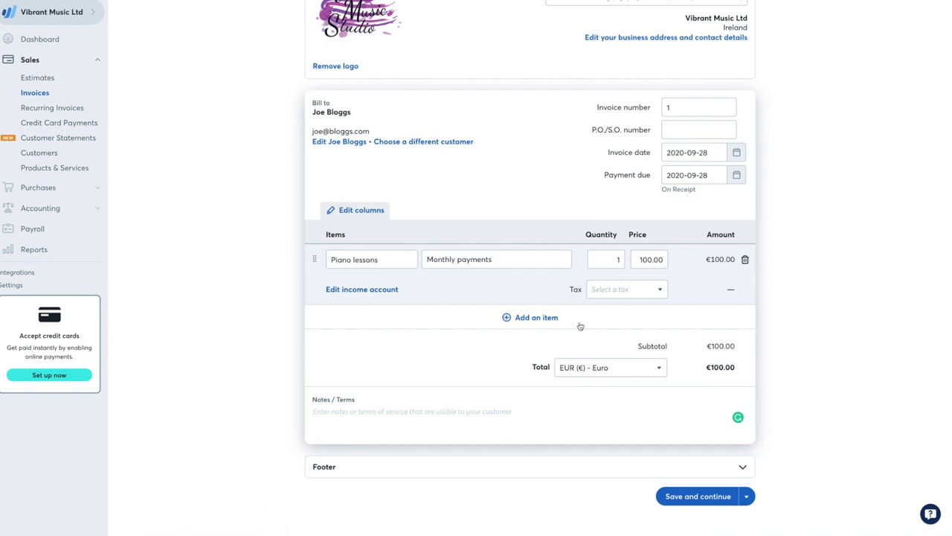
pyautogui.scroll(3, 484, 162)
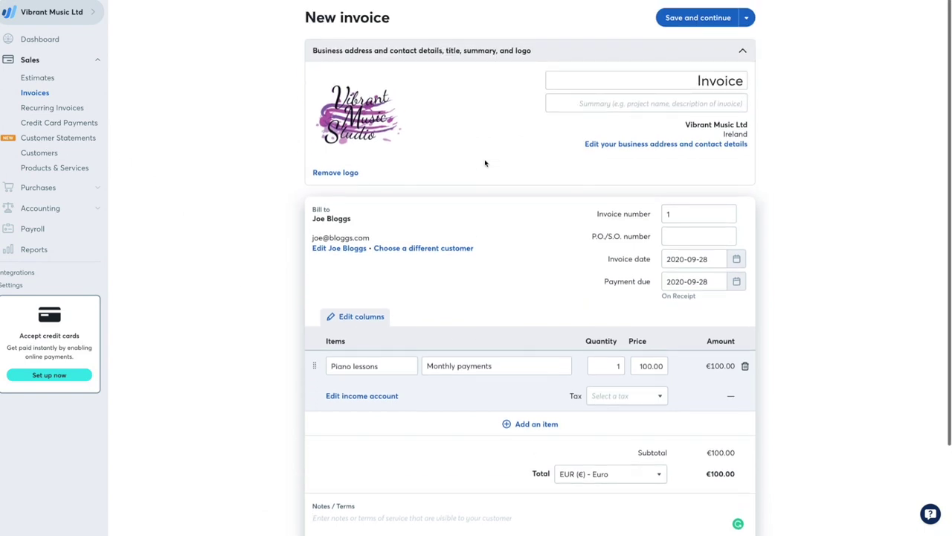
# Start a new recurring invoice for the existing customer with payment due Within 7 Days
pyautogui.click(65, 110)
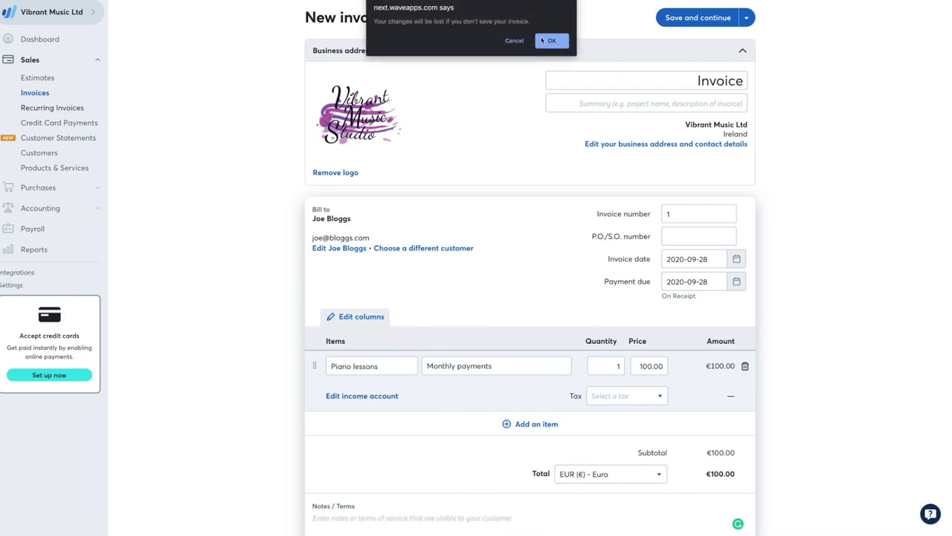
pyautogui.click(551, 41)
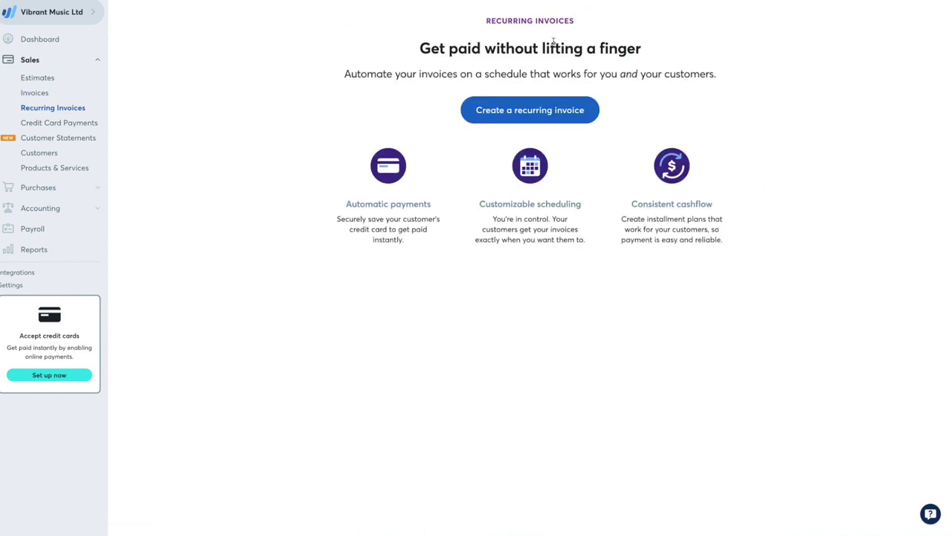
pyautogui.click(543, 111)
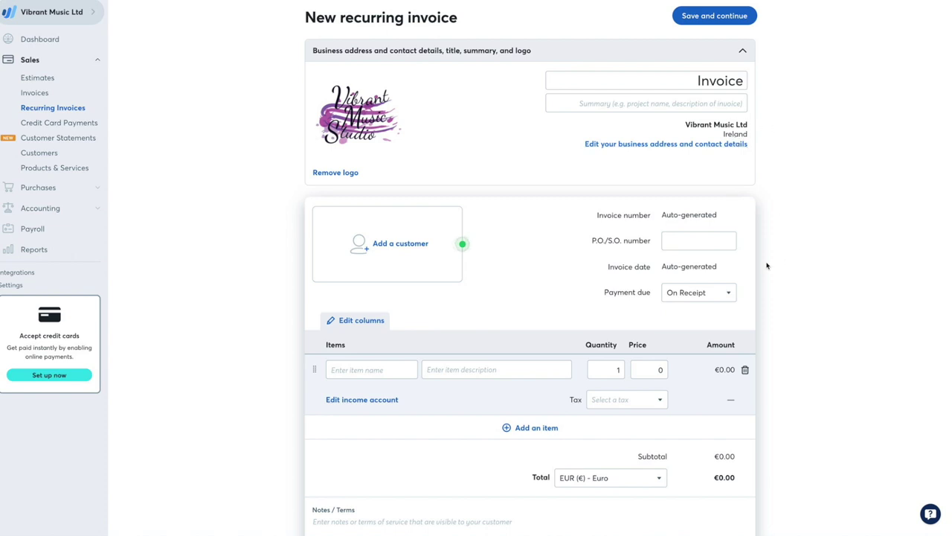
pyautogui.click(393, 244)
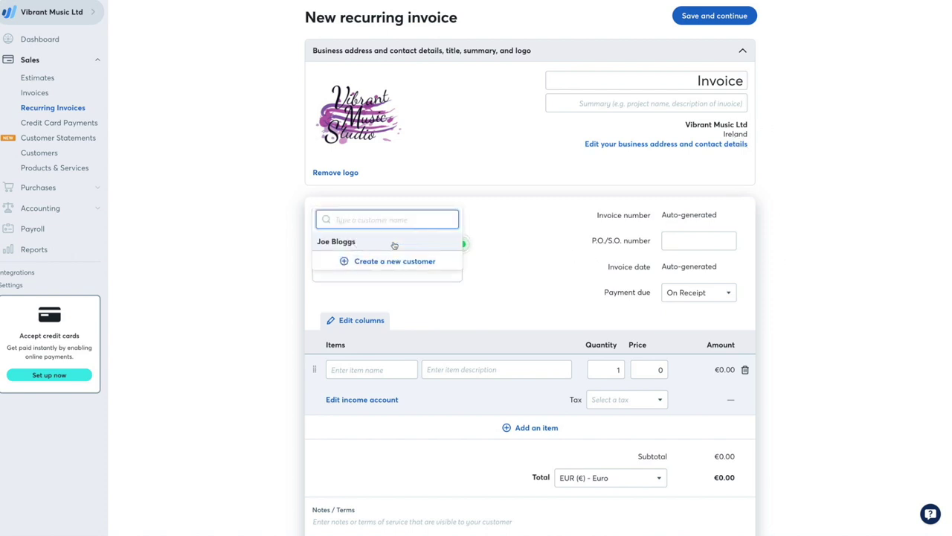
pyautogui.click(394, 242)
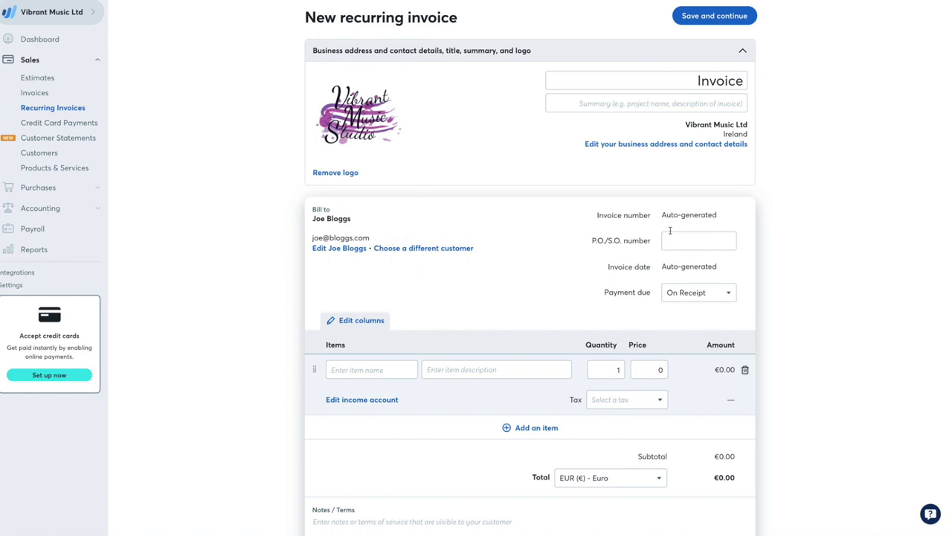
pyautogui.scroll(-3, 669, 230)
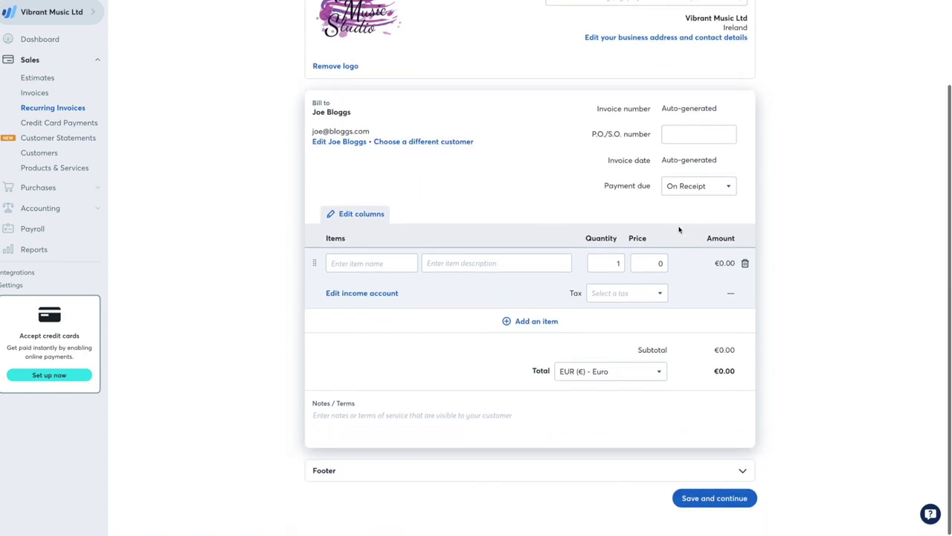
pyautogui.click(695, 186)
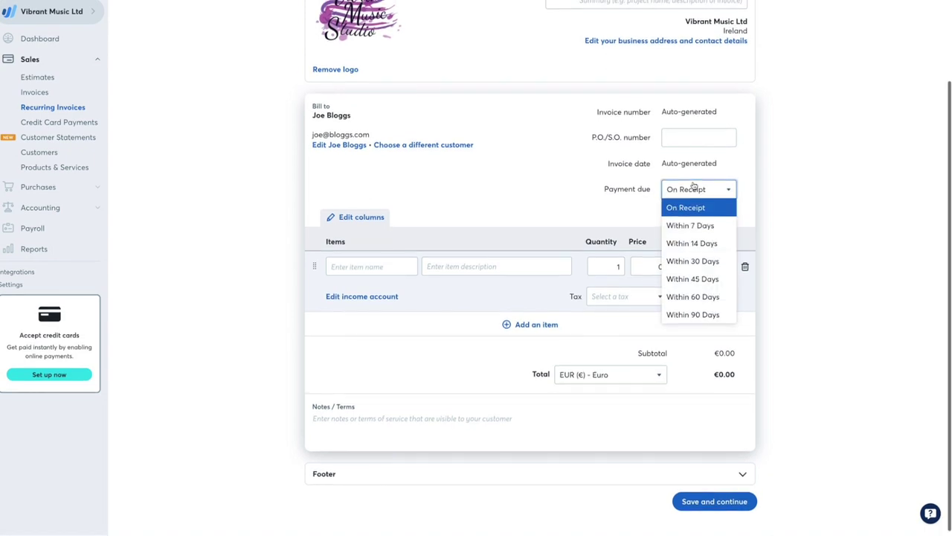
pyautogui.click(713, 229)
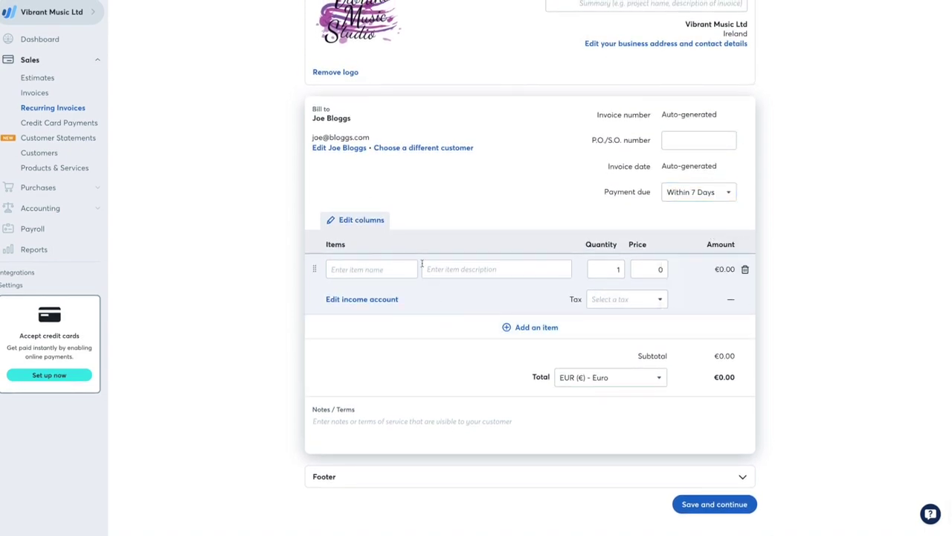
# Add a 30-minute piano lesson item at price 100 with no tax
pyautogui.click(363, 272)
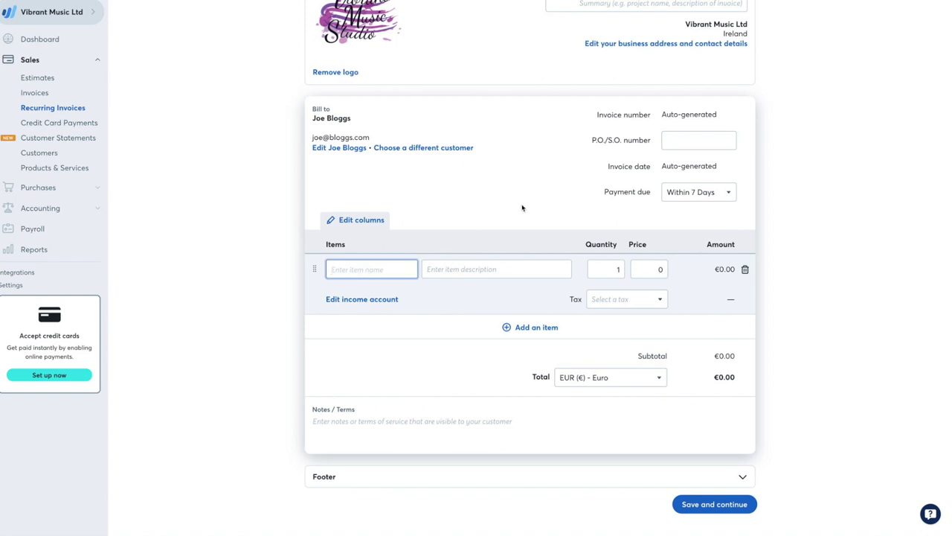
pyautogui.write('P')
pyautogui.write('30-m')
pyautogui.write('inute ')
pyautogui.write('piano lesson')
pyautogui.click(490, 271)
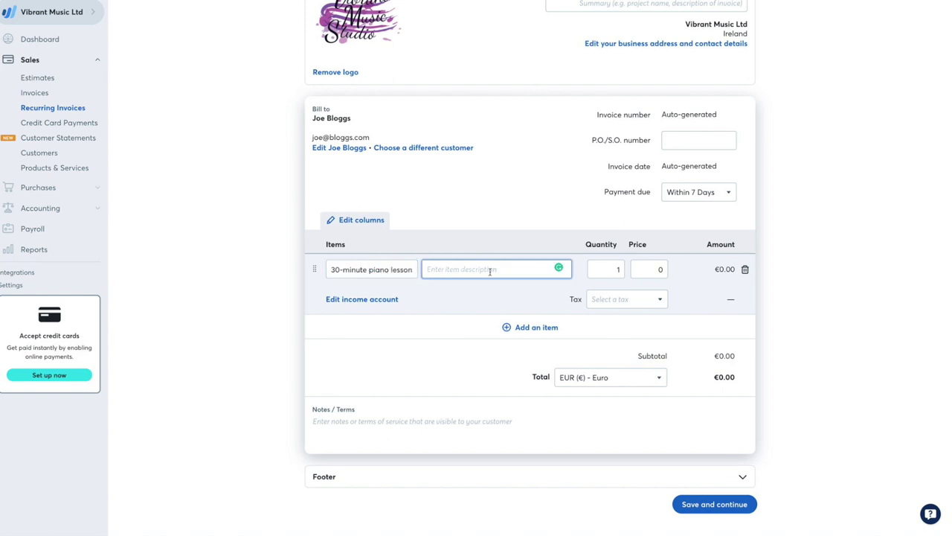
pyautogui.click(650, 269)
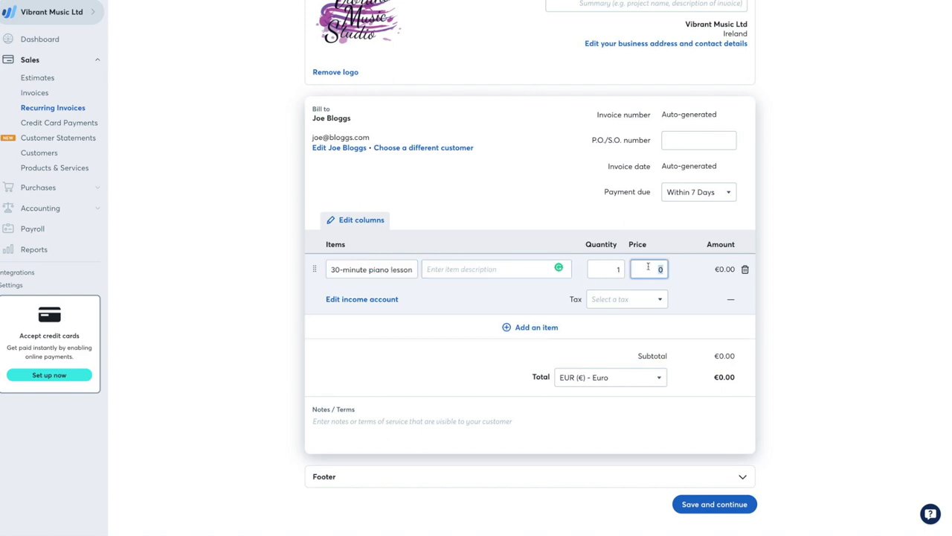
pyautogui.write('100')
pyautogui.press('Tab')
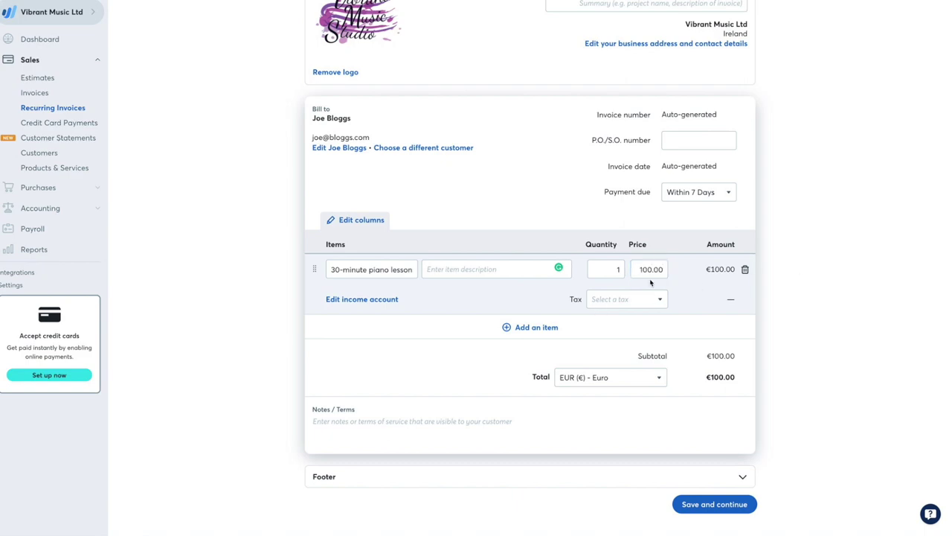
pyautogui.click(622, 300)
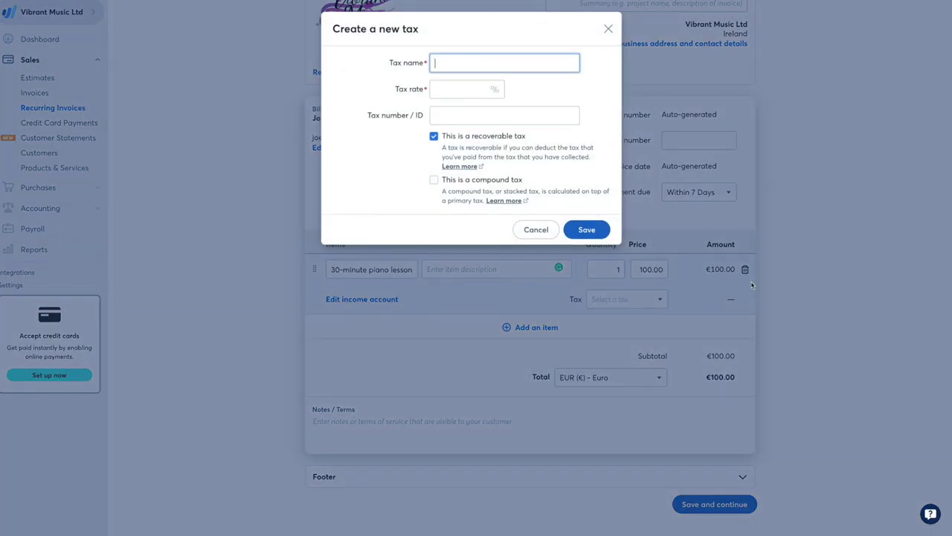
pyautogui.click(609, 29)
pyautogui.scroll(-1, 679, 177)
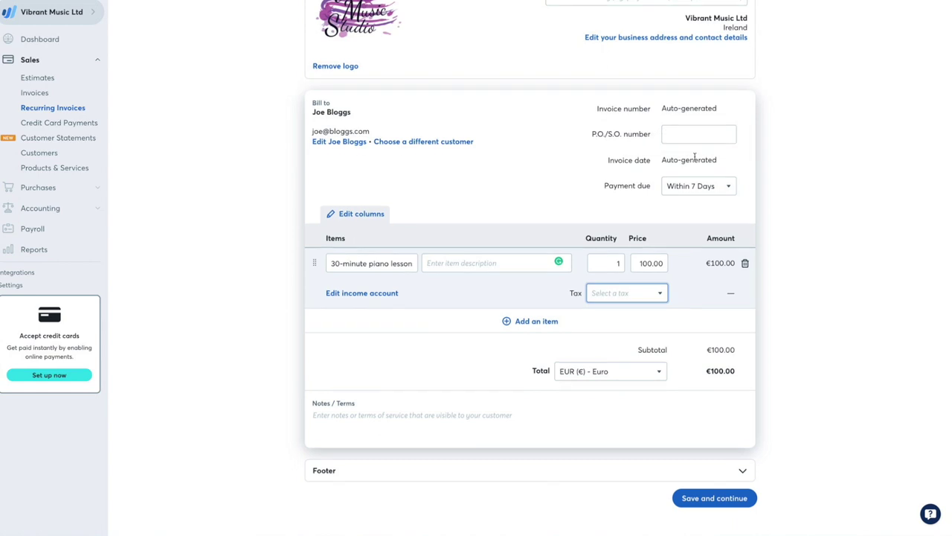
pyautogui.click(545, 420)
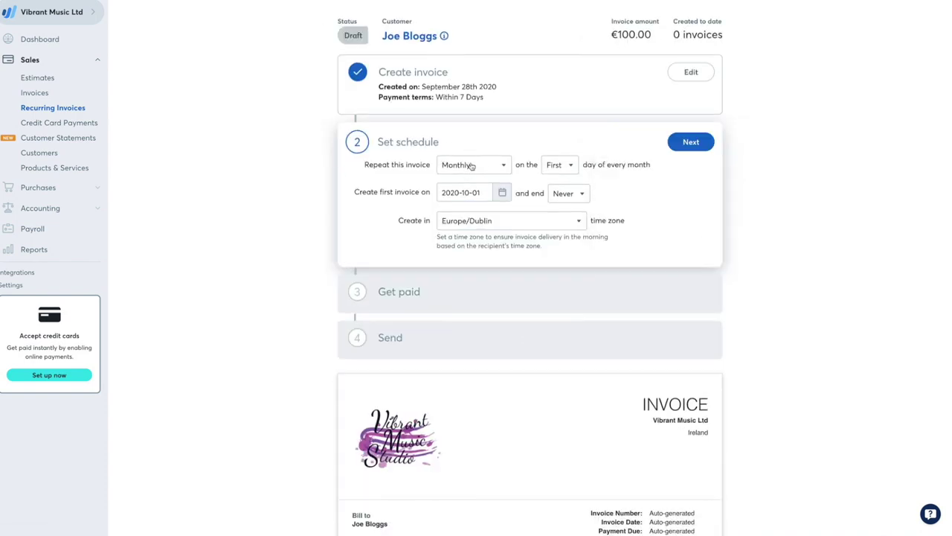
# Set the monthly schedule to bill on the 24th of each month
pyautogui.click(550, 165)
pyautogui.click(774, 212)
pyautogui.click(475, 167)
pyautogui.click(559, 165)
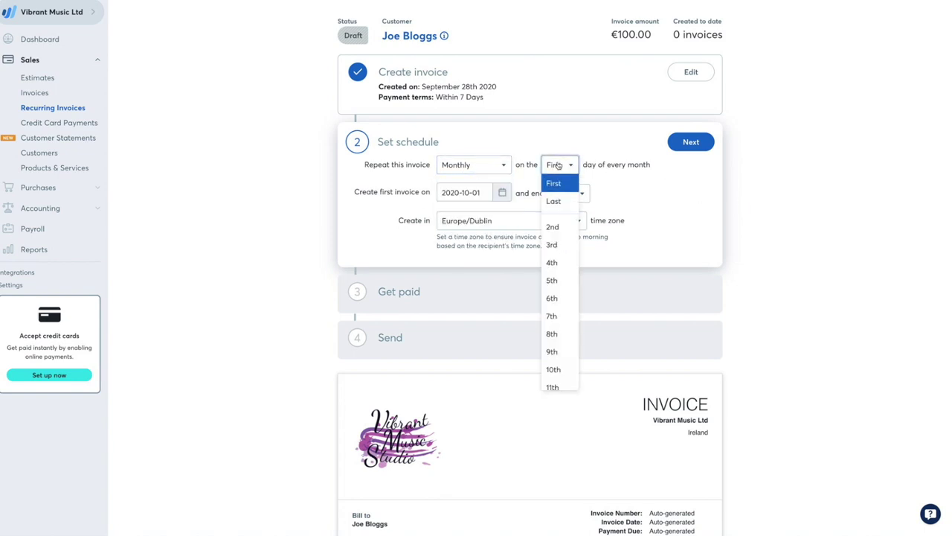
pyautogui.scroll(-5, 555, 297)
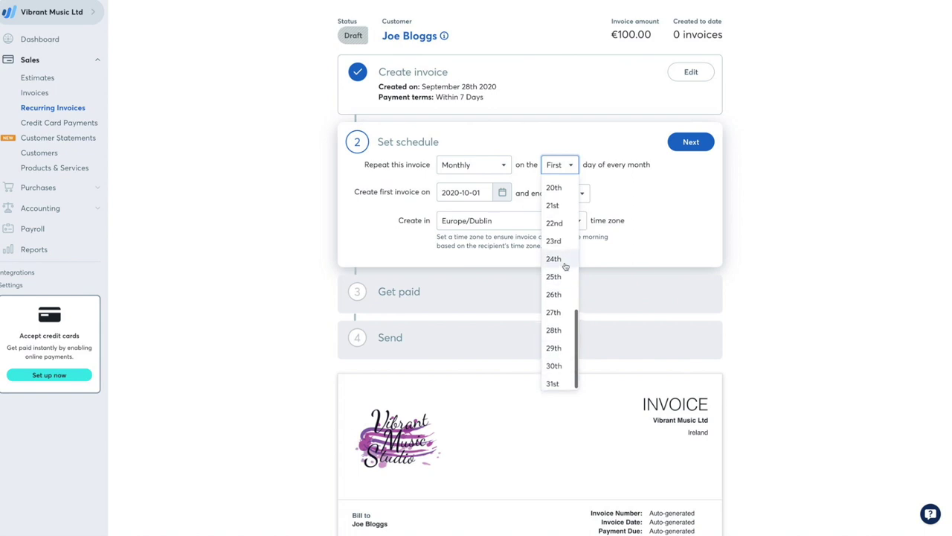
pyautogui.click(557, 256)
pyautogui.click(756, 192)
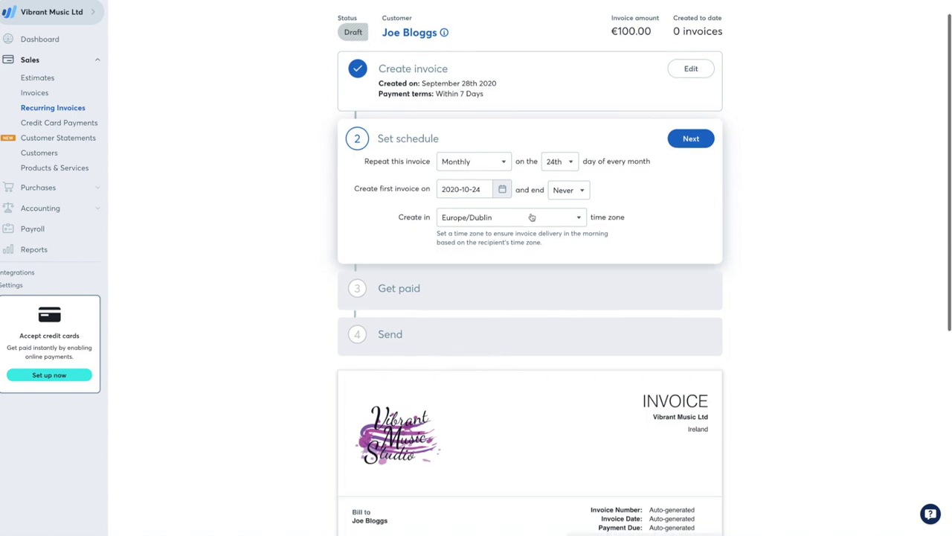
# End the recurring schedule after 8 invoices
pyautogui.scroll(-1, 489, 191)
pyautogui.scroll(1, 488, 190)
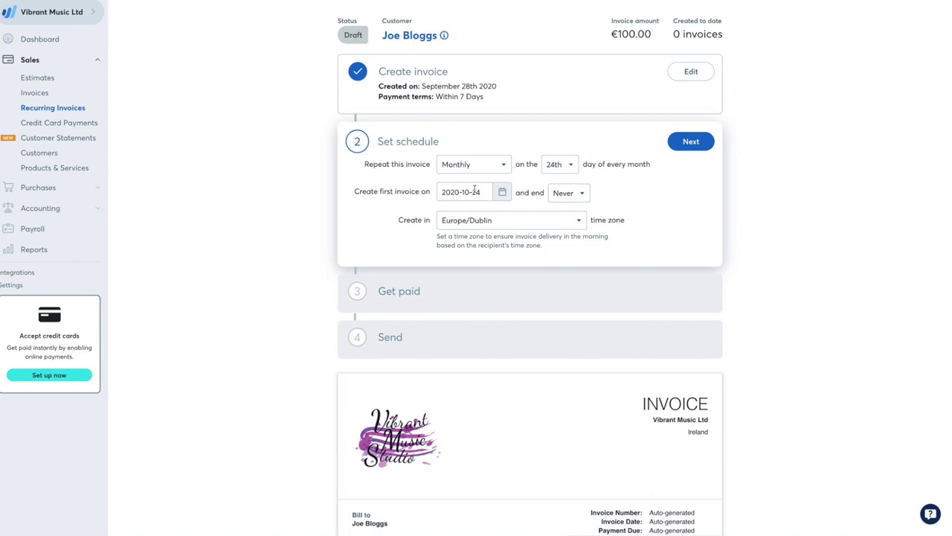
pyautogui.click(574, 195)
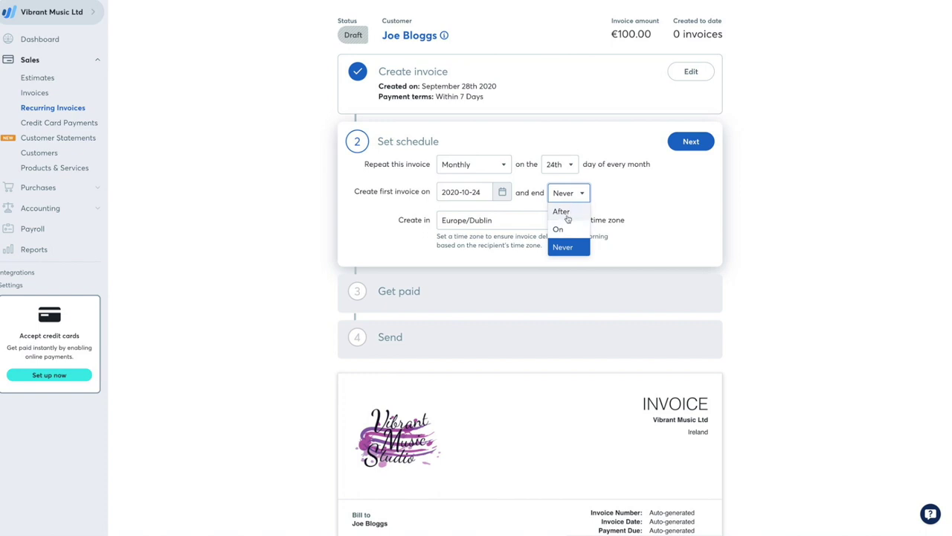
pyautogui.click(564, 213)
pyautogui.click(605, 191)
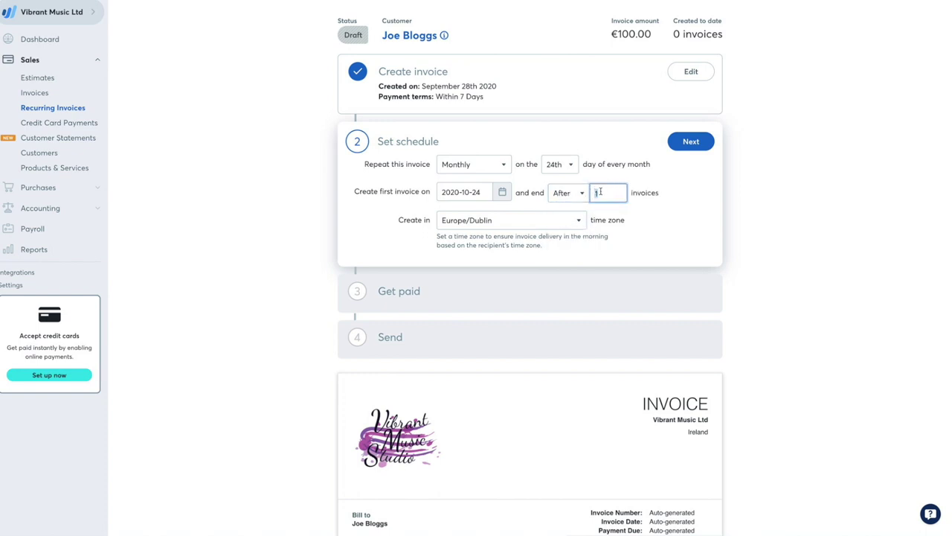
pyautogui.write('8')
pyautogui.click(784, 205)
# Save the schedule, choose Manual payments for getting paid, and continue to the Send step
pyautogui.click(682, 146)
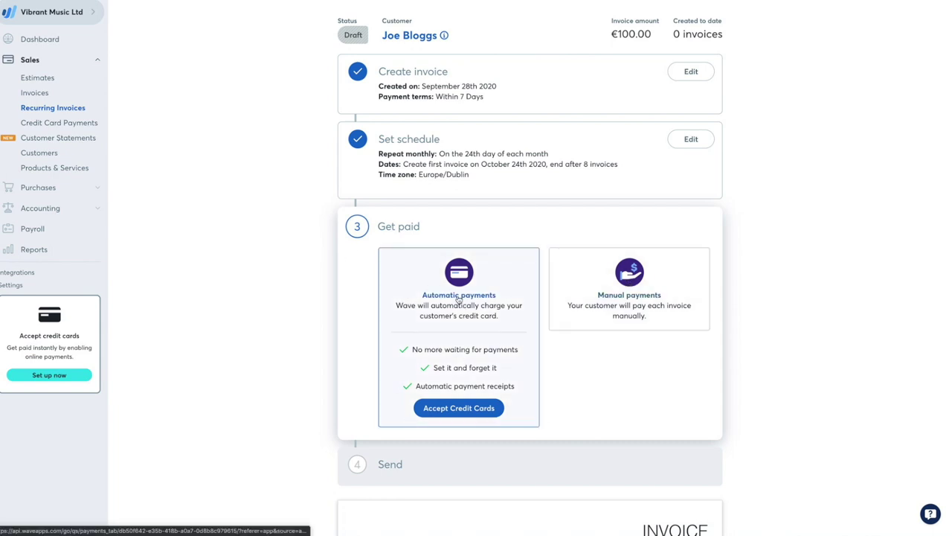
pyautogui.click(659, 291)
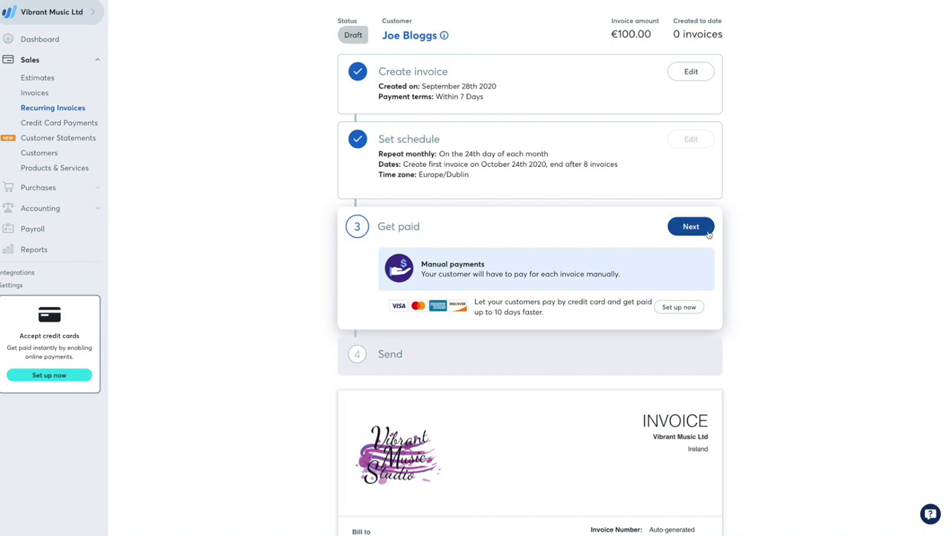
pyautogui.click(707, 232)
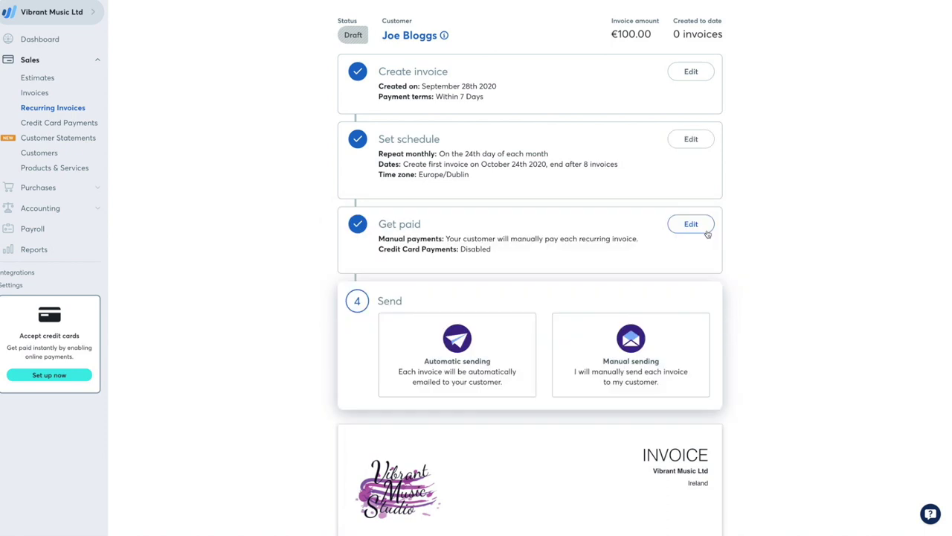
# Turn on automatic sending and preview the invoice email
pyautogui.click(473, 335)
pyautogui.scroll(-2, 646, 325)
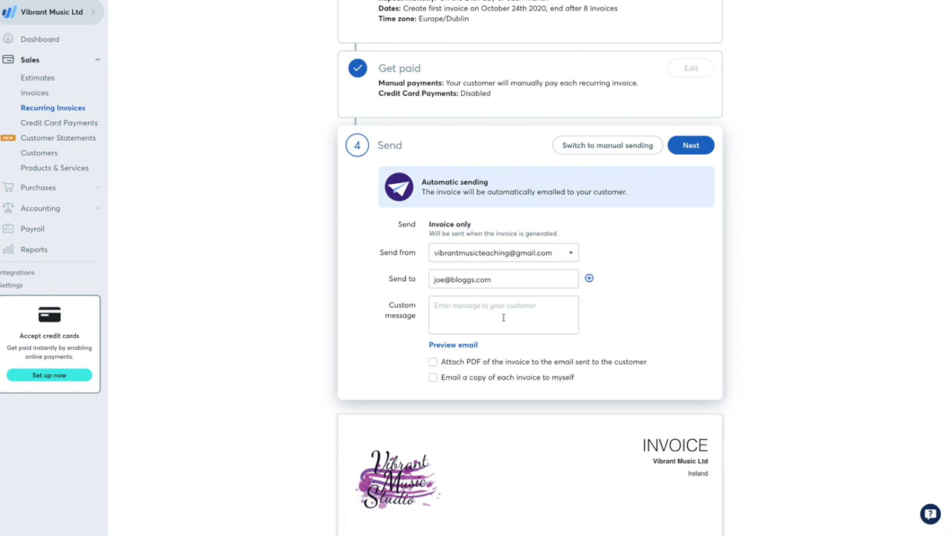
pyautogui.click(503, 317)
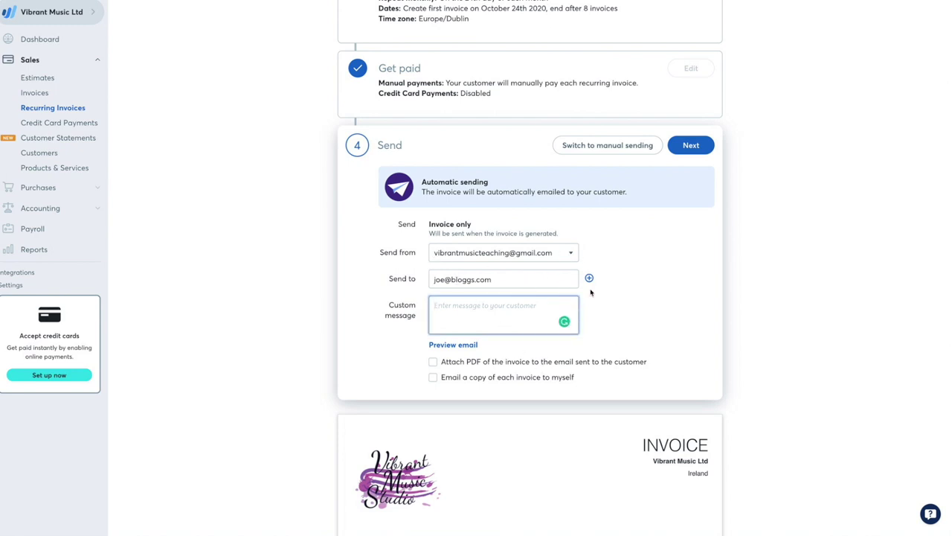
pyautogui.scroll(-2, 591, 292)
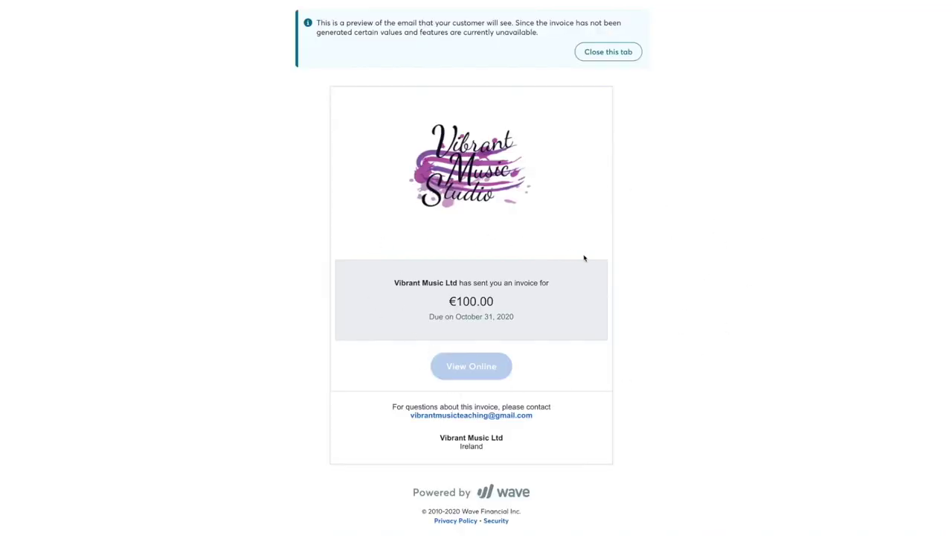
pyautogui.click(608, 53)
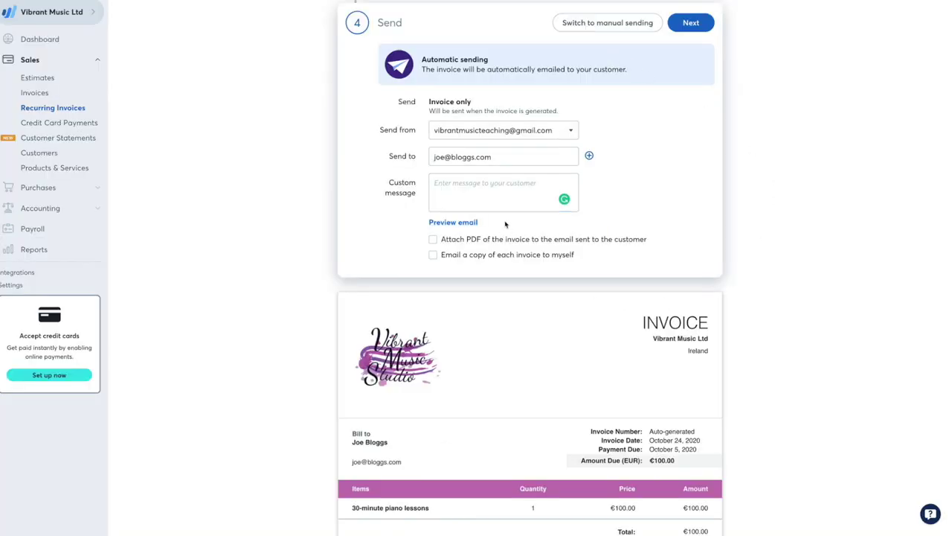
# Add the message 'Please make sure this is paid at or before the first lesson of next month.', attach the PDF, and save
pyautogui.click(504, 182)
pyautogui.write('Please make sure this is paid at or befo')
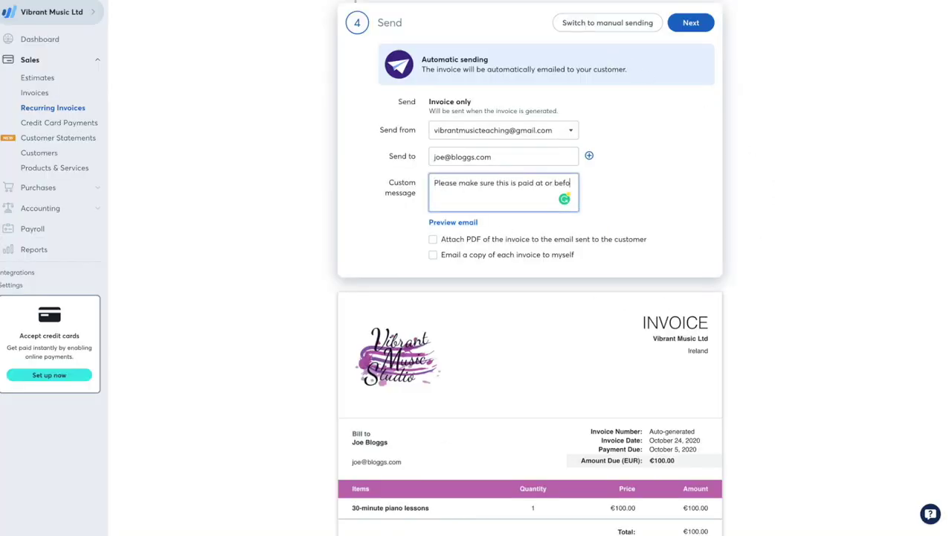
pyautogui.write('re the first lesson of next month.')
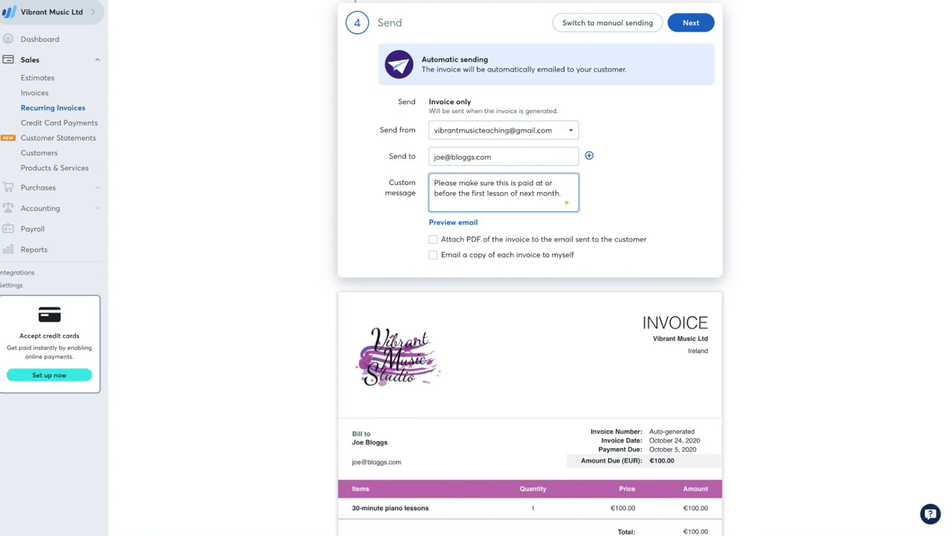
pyautogui.click(565, 240)
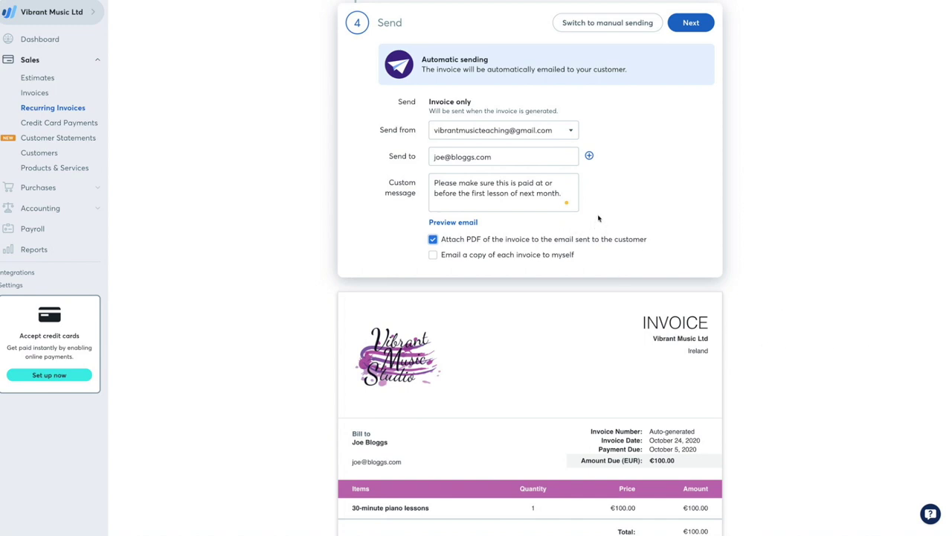
pyautogui.scroll(-2, 599, 218)
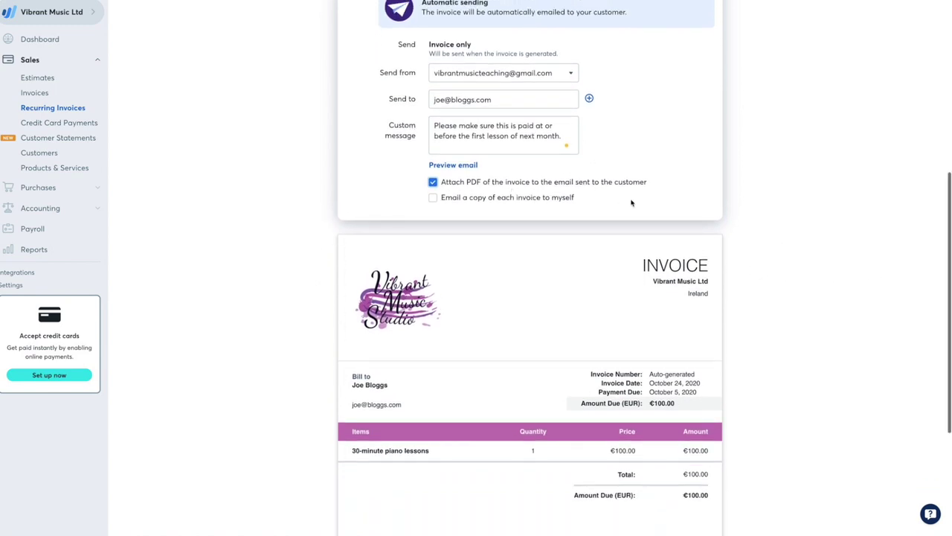
pyautogui.scroll(-5, 631, 203)
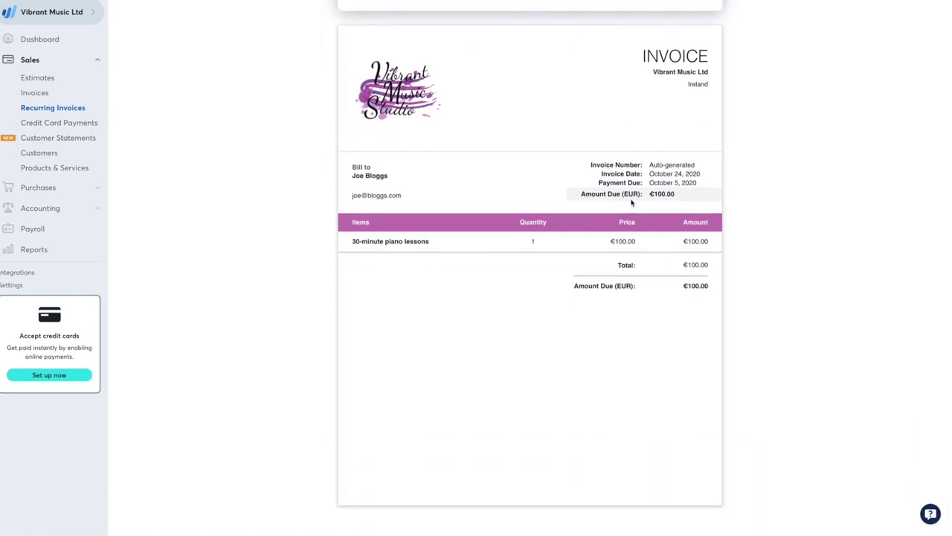
pyautogui.scroll(7, 629, 204)
pyautogui.scroll(2, 625, 206)
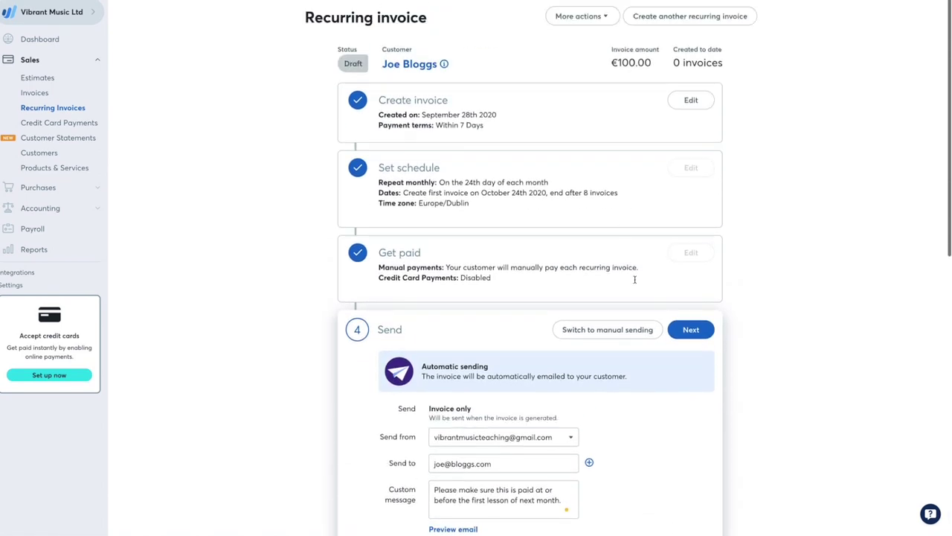
pyautogui.click(689, 330)
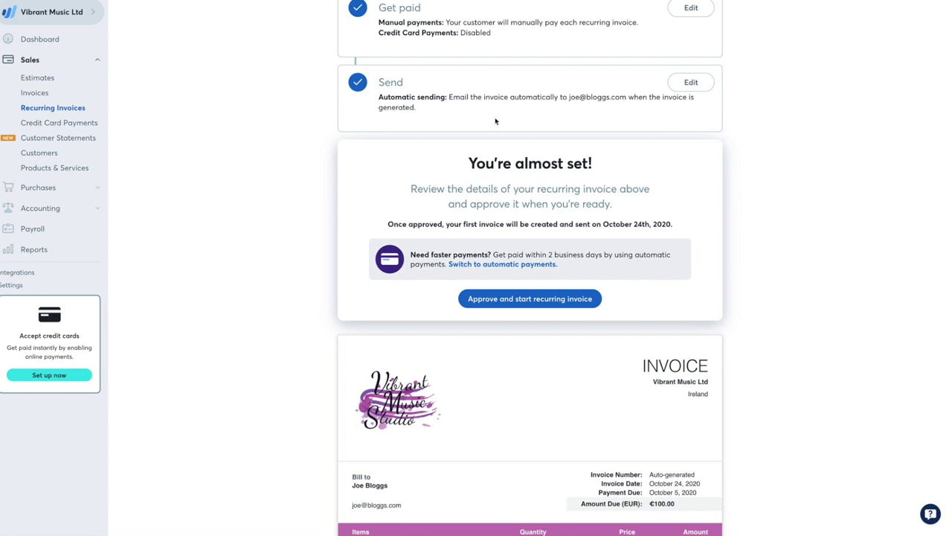
# Review the 'You're almost set!' summary and €100.00 invoice preview, first sending October 24th, 2020
pyautogui.scroll(-5, 713, 180)
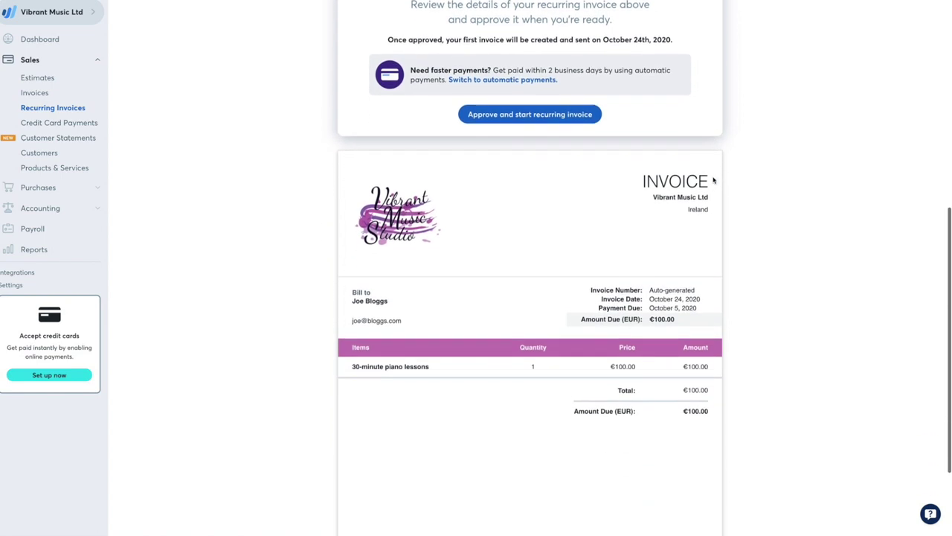
pyautogui.scroll(2, 713, 180)
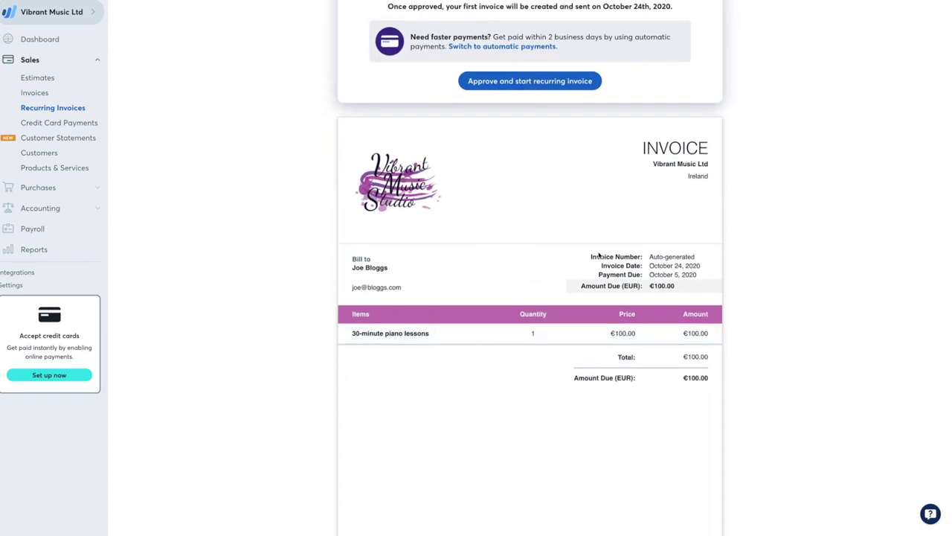
pyautogui.scroll(7, 770, 256)
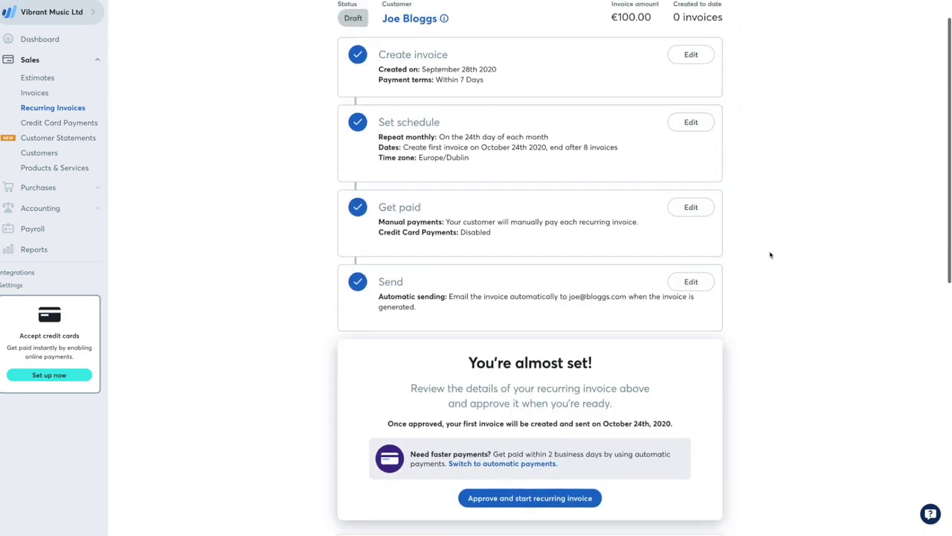